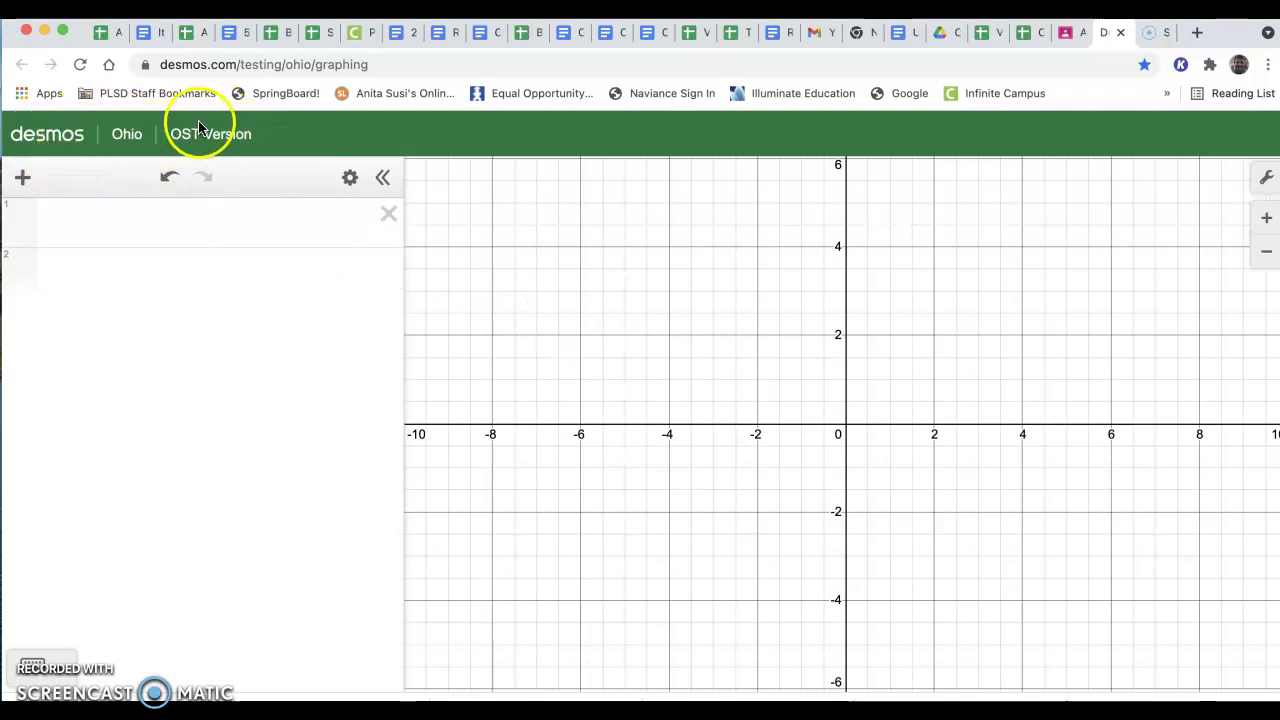
# Close the calculator page and reopen it through the Ohio Desmos Graphing Calculator material in the Algebra 1 classwork.
pyautogui.click(1122, 34)
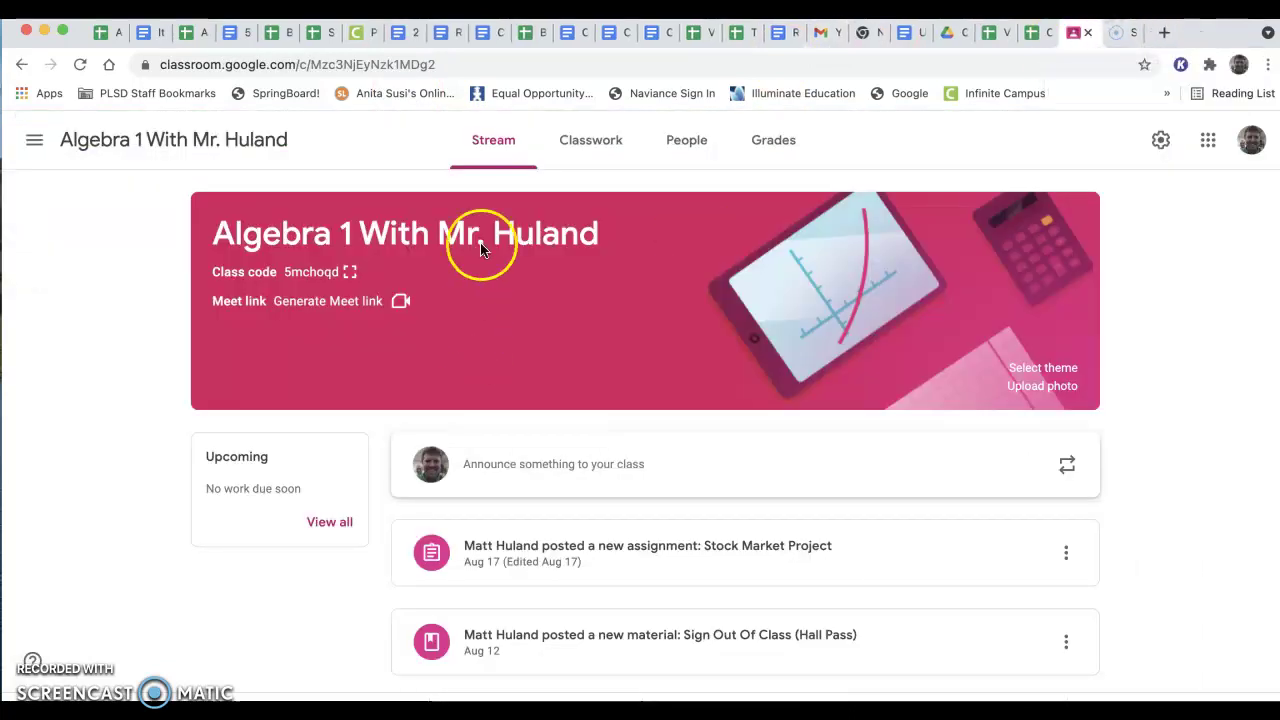
pyautogui.click(592, 141)
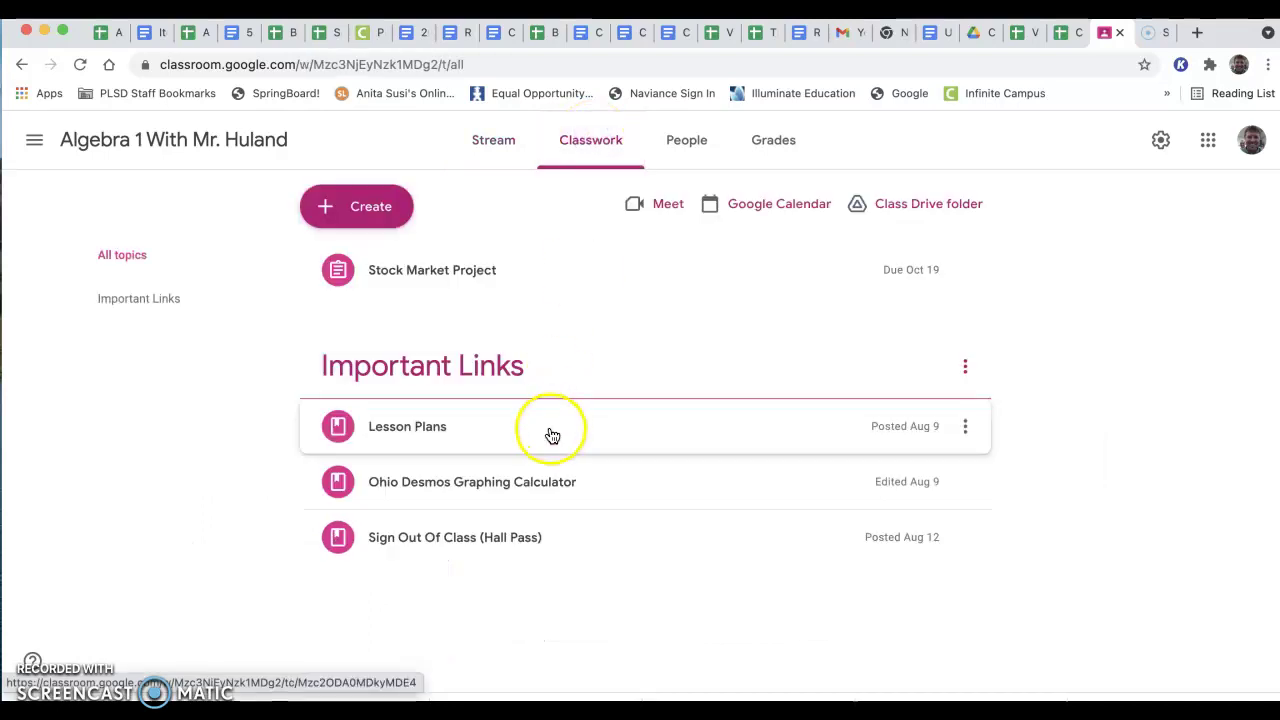
pyautogui.click(511, 486)
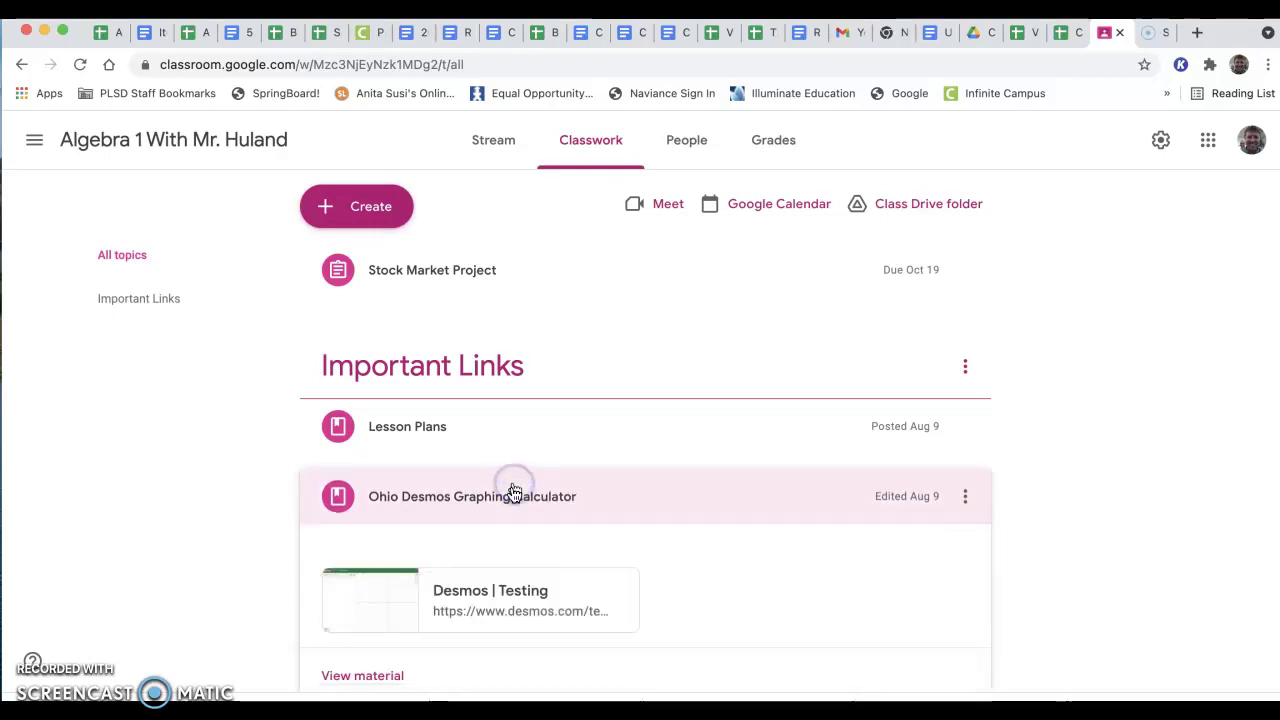
pyautogui.click(487, 593)
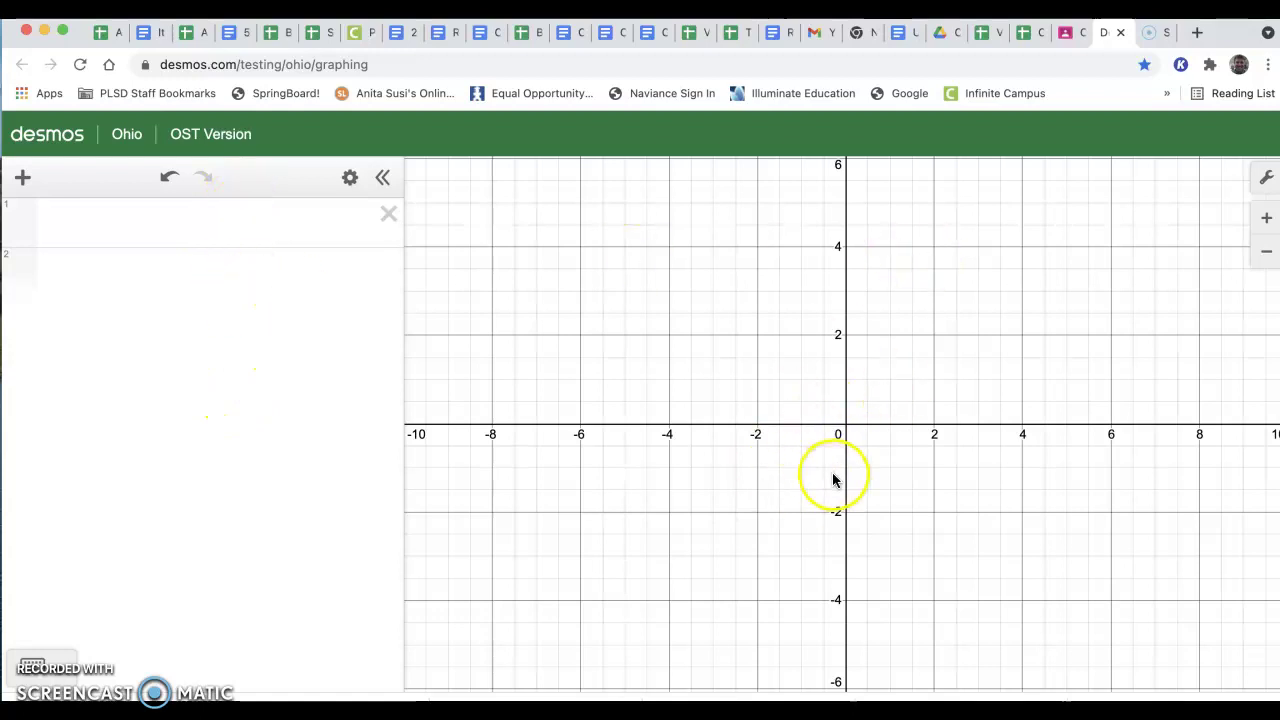
# Graph the line y = 2x - 6 in the first expression and check its x- and y-intercepts on the graph.
pyautogui.click(165, 223)
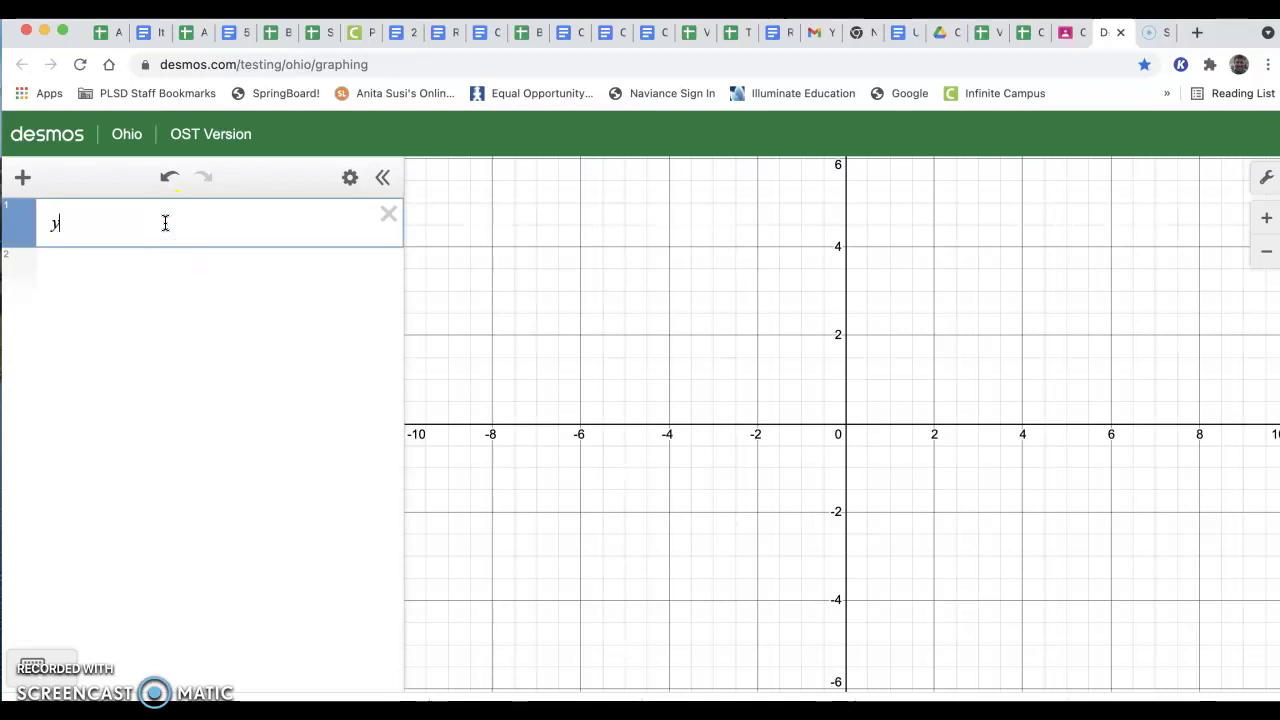
pyautogui.write('y=2x-6')
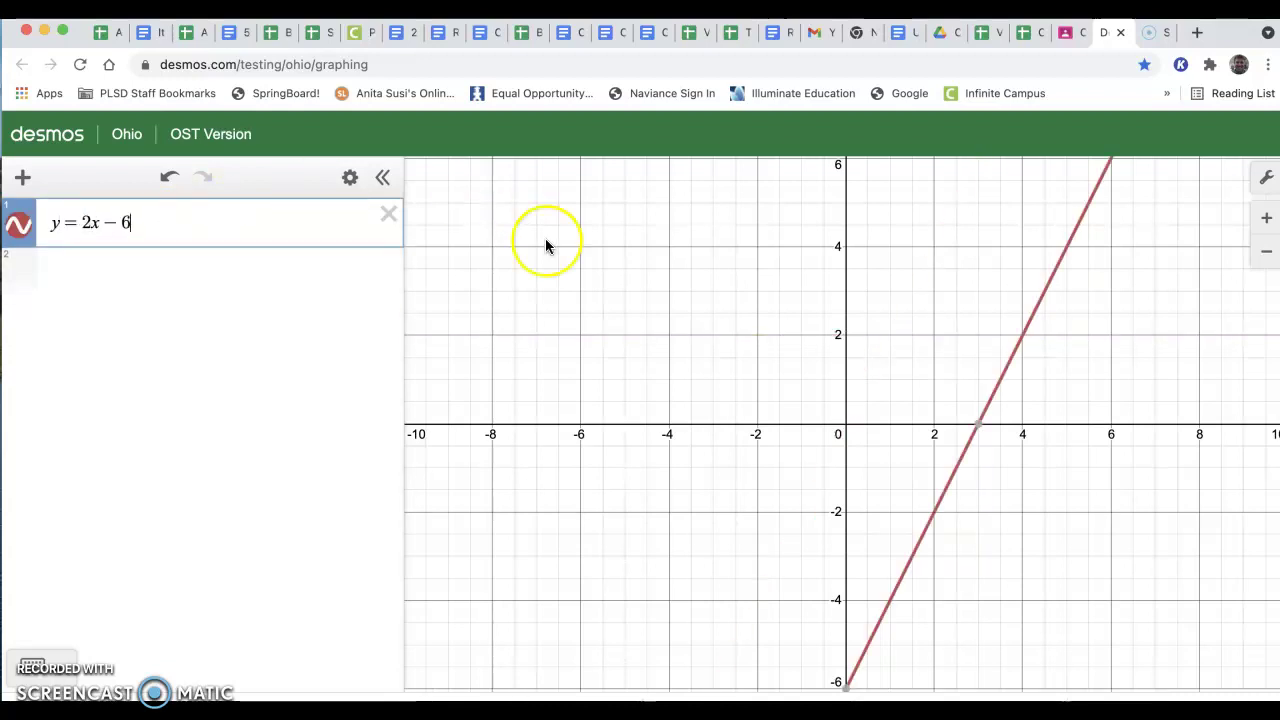
pyautogui.moveTo(980, 434)
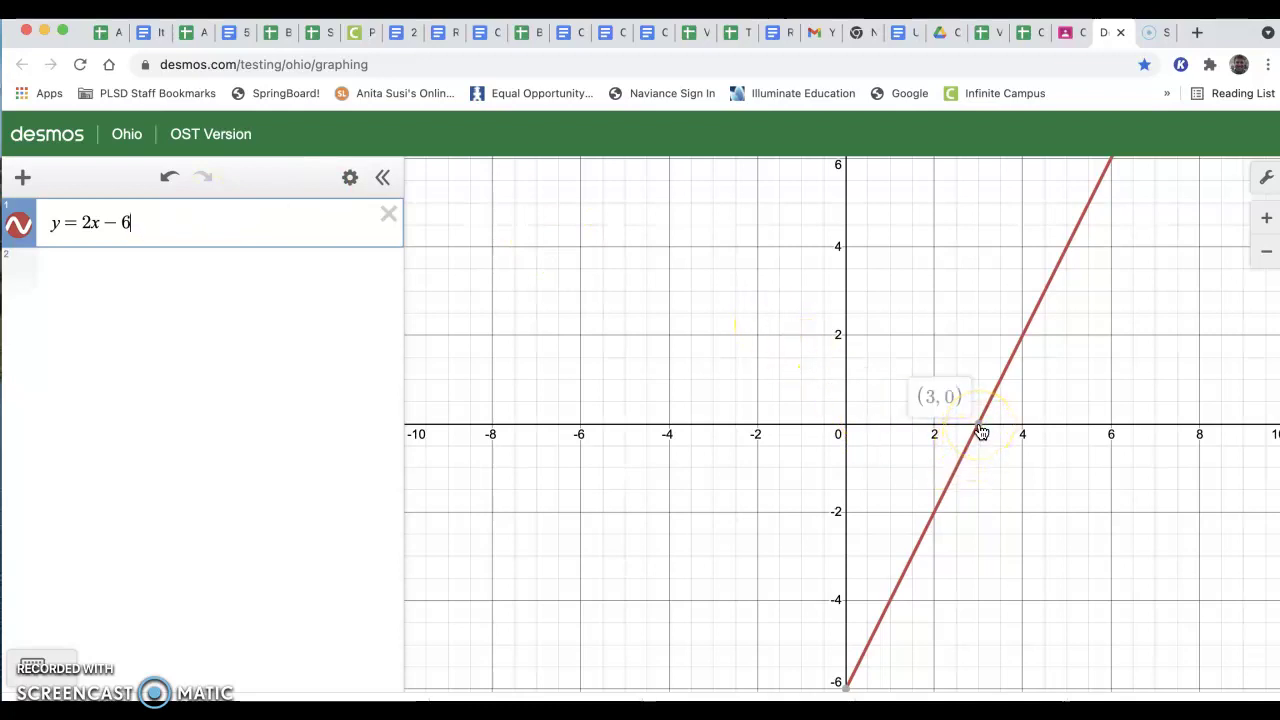
pyautogui.moveTo(847, 690)
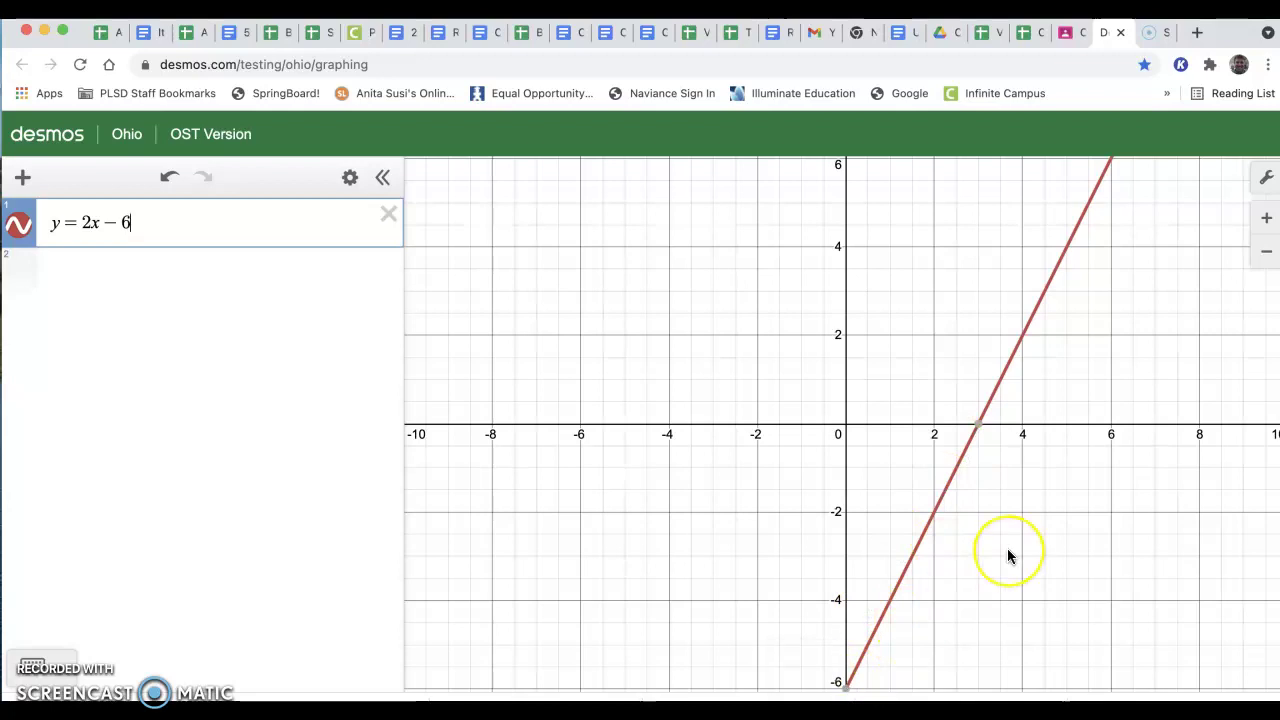
# Shift the graph of the line slightly and zoom it out and back in to view it at different scales.
pyautogui.moveTo(1008, 556); pyautogui.dragTo(929, 543)
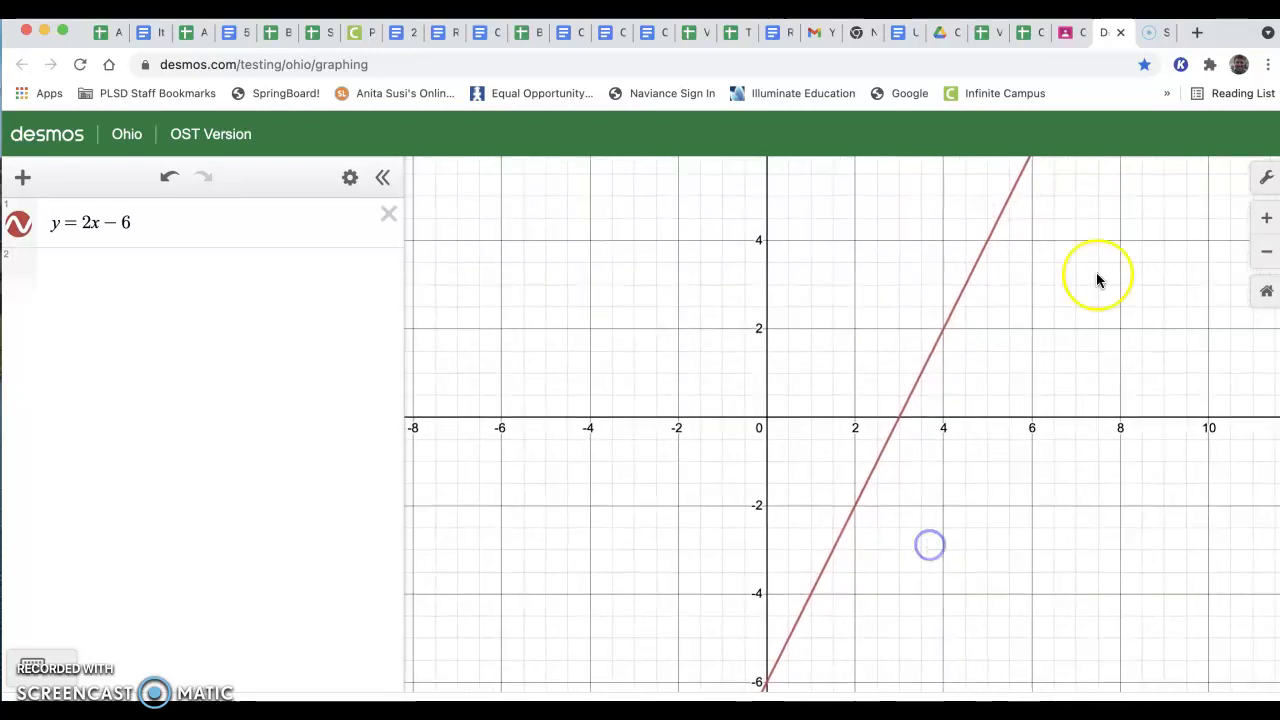
pyautogui.click(1266, 250)
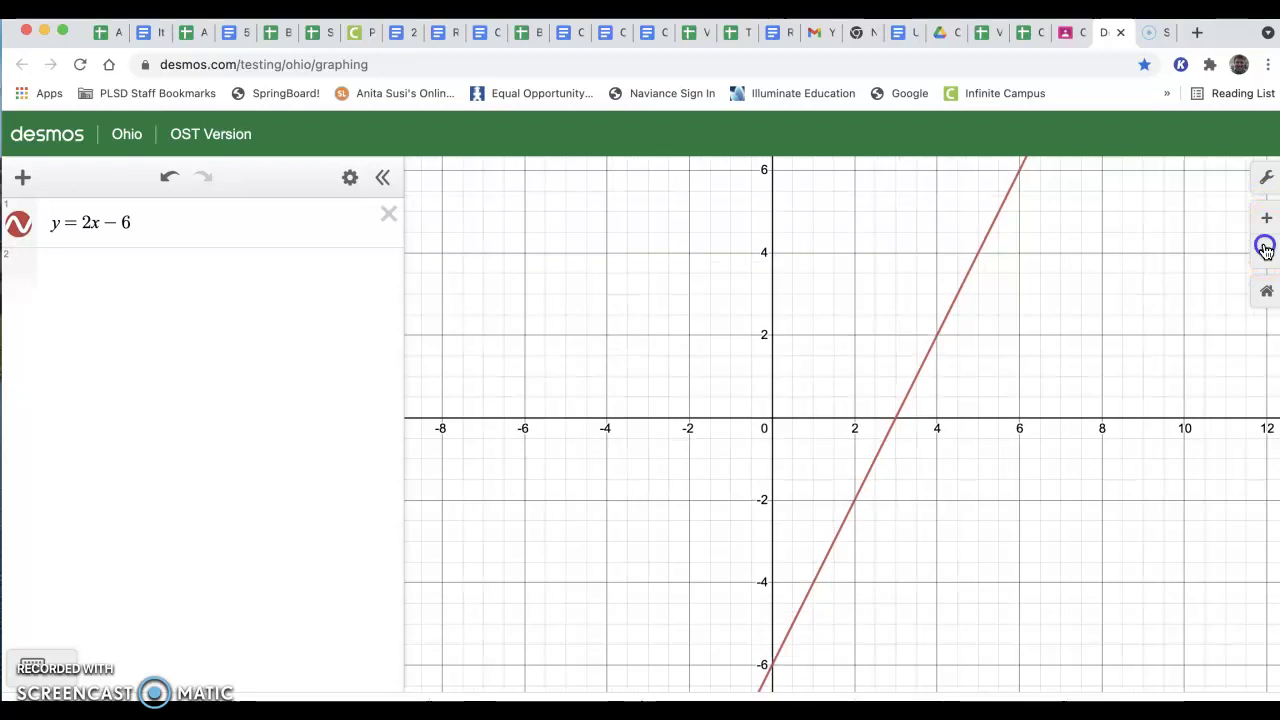
pyautogui.click(1266, 250)
pyautogui.click(1266, 250)
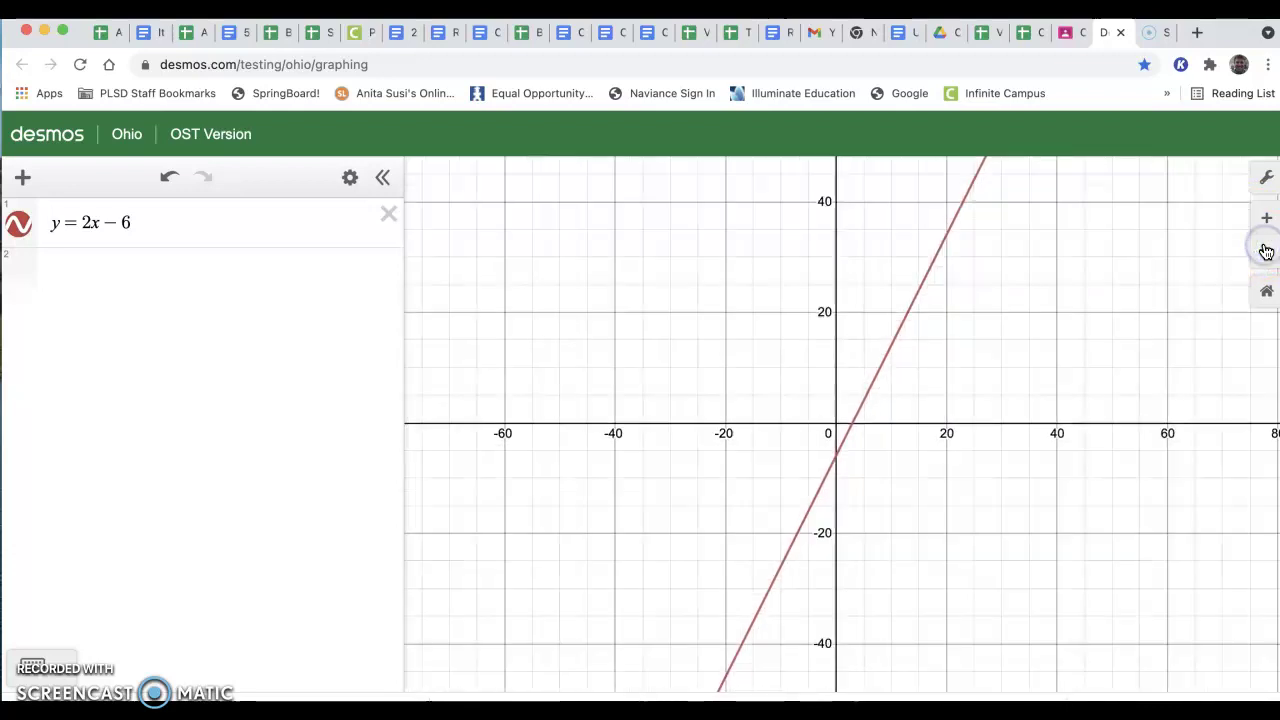
pyautogui.click(1267, 220)
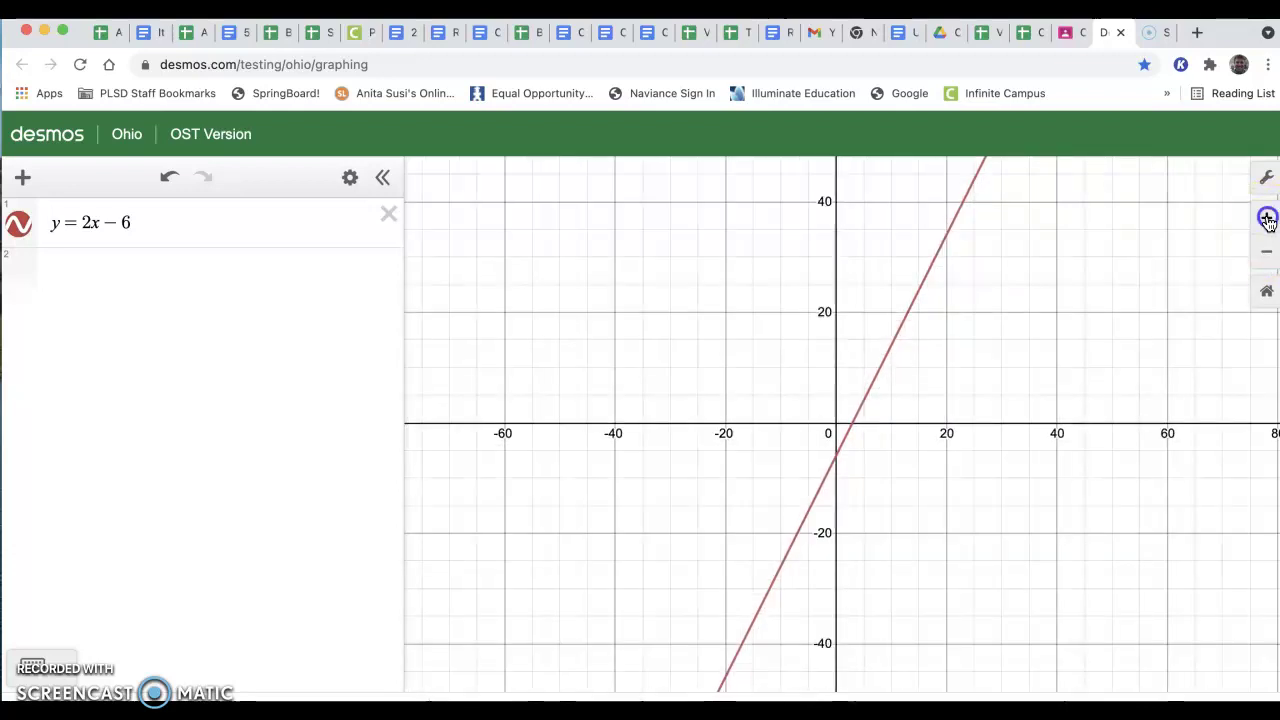
pyautogui.click(1267, 220)
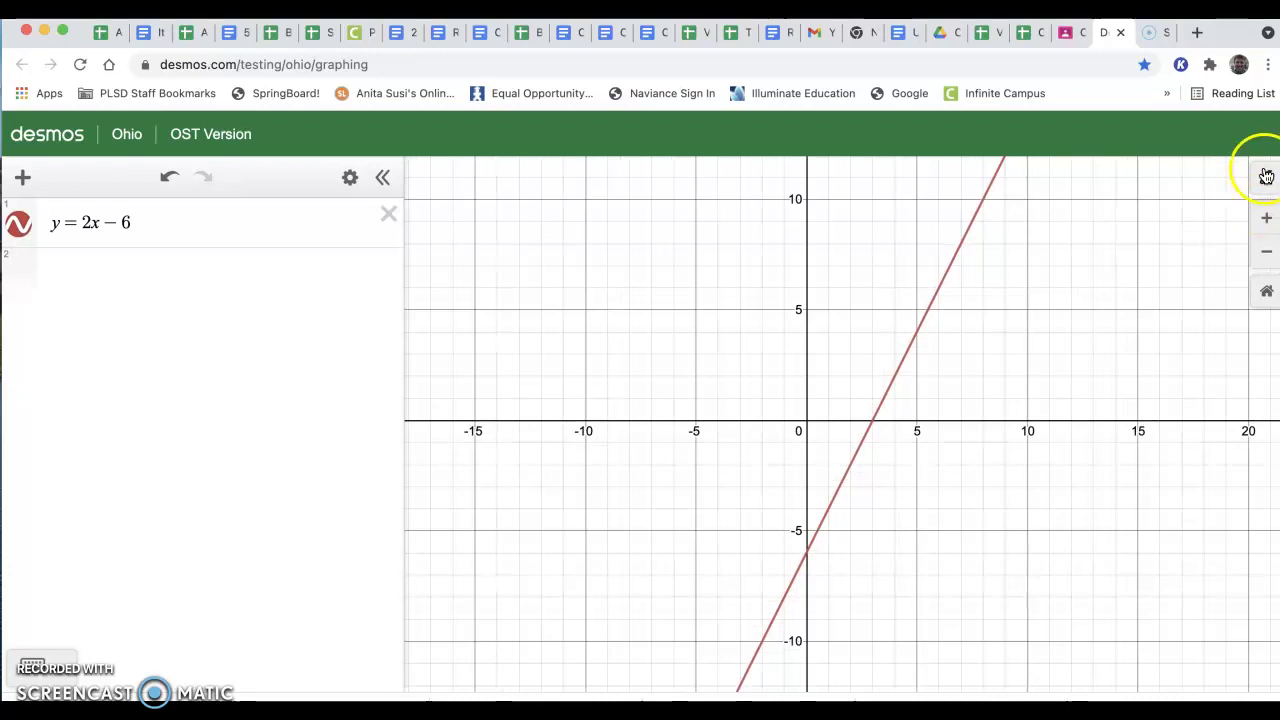
# Set the x-axis range of the graph from -2 to 8 in the graph settings.
pyautogui.click(1266, 177)
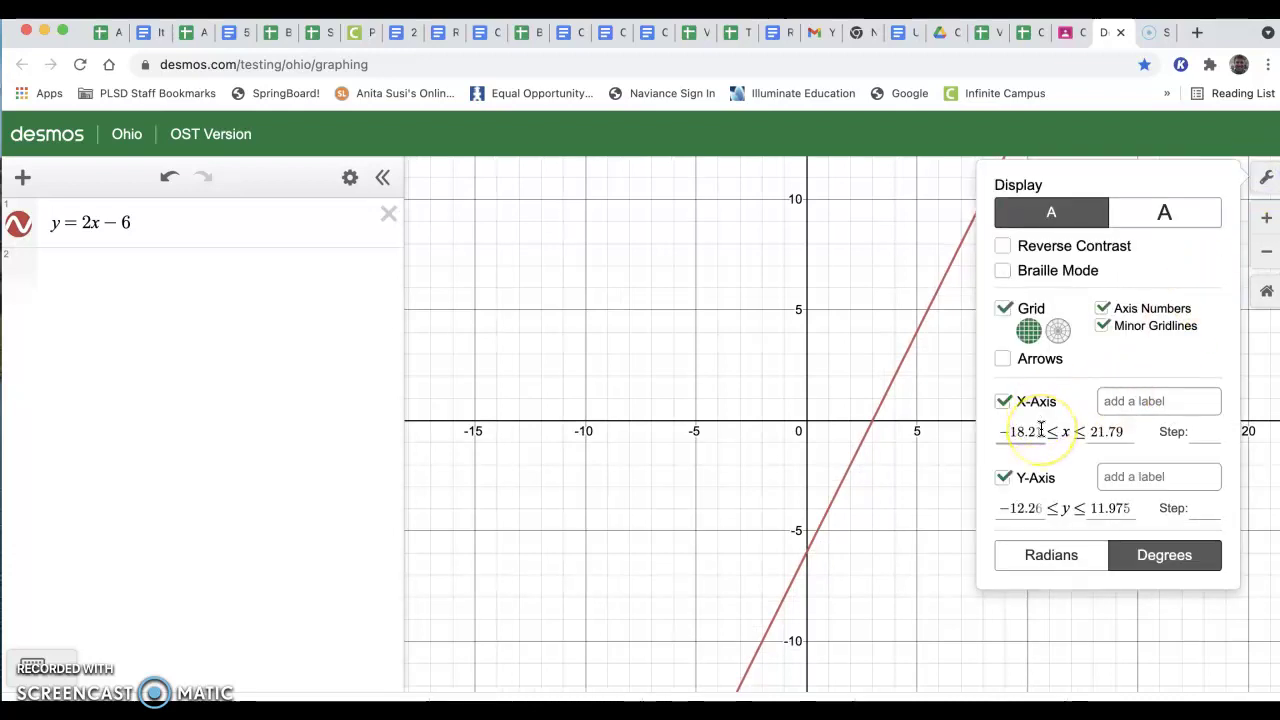
pyautogui.moveTo(1022, 431); pyautogui.dragTo(988, 434)
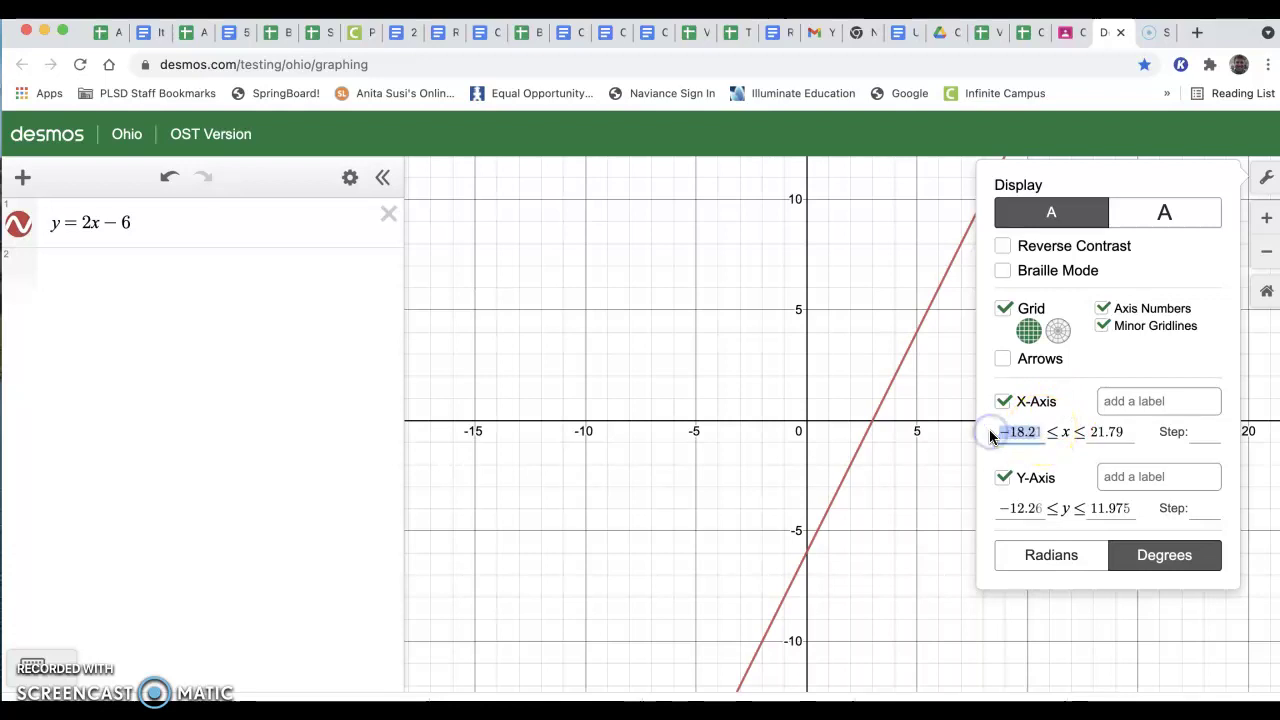
pyautogui.write('-2')
pyautogui.click(1106, 433)
pyautogui.write('8')
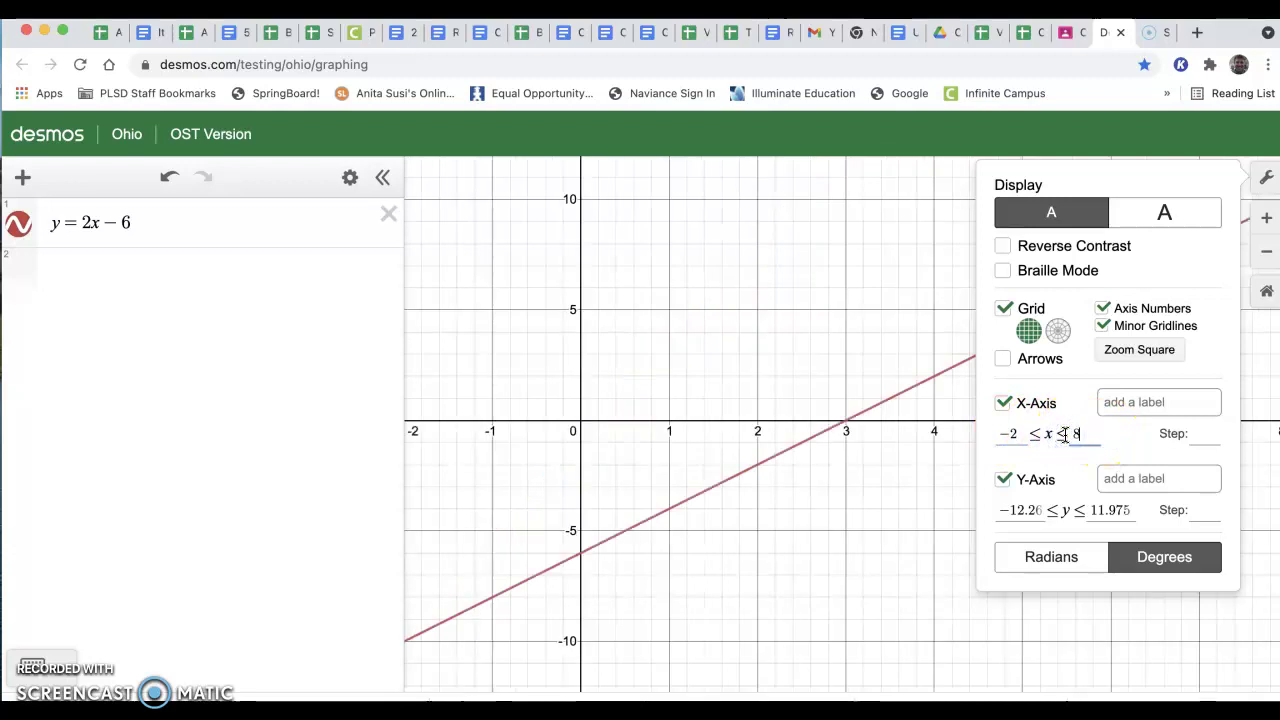
# Set the y-axis range of the graph from -4 to 7 and close the graph settings.
pyautogui.moveTo(1038, 510); pyautogui.dragTo(1075, 511)
pyautogui.write('-4')
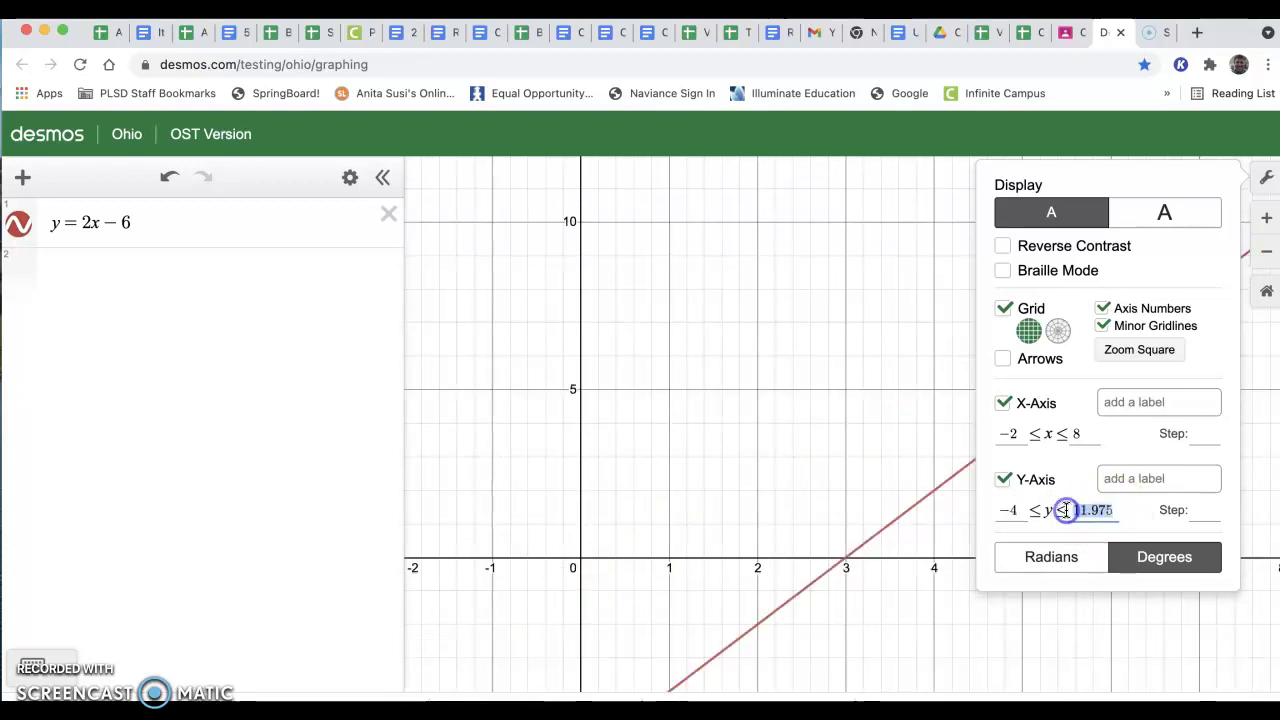
pyautogui.write('7')
pyautogui.click(814, 446)
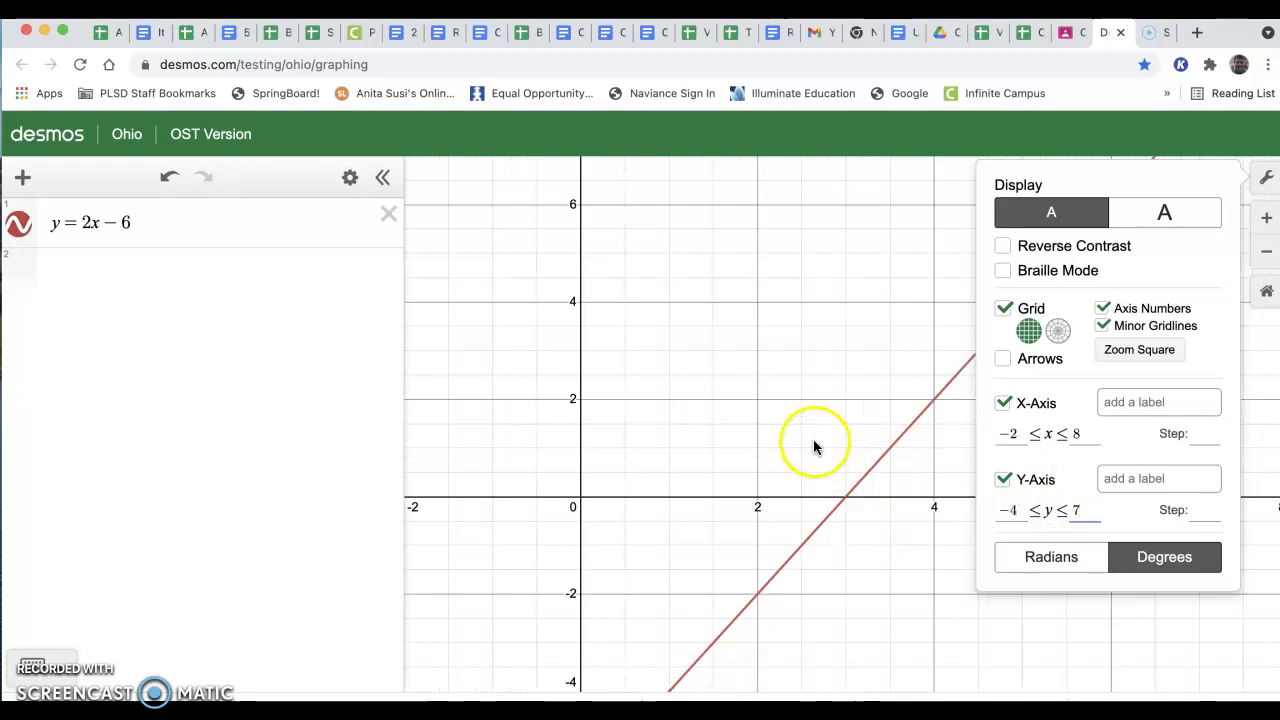
pyautogui.click(1266, 178)
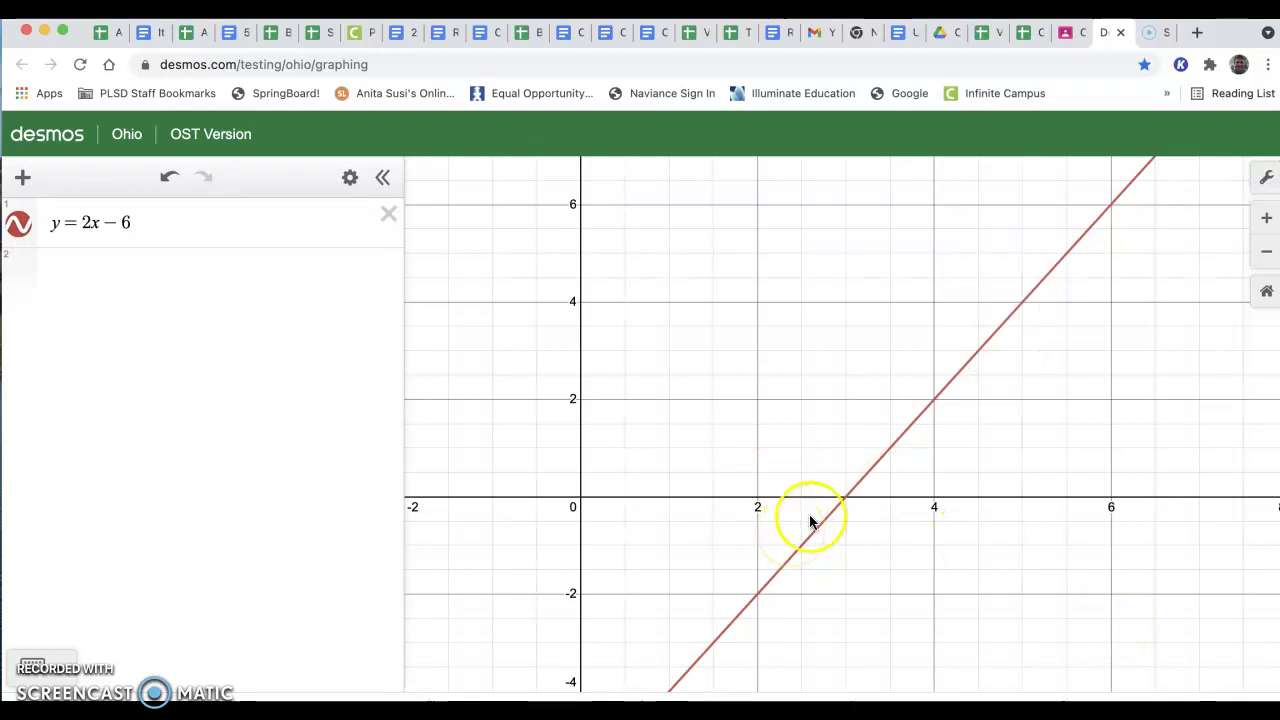
# Turn the minor gridlines and the axis numbers off and on again in the graph settings.
pyautogui.click(1266, 250)
pyautogui.click(1266, 219)
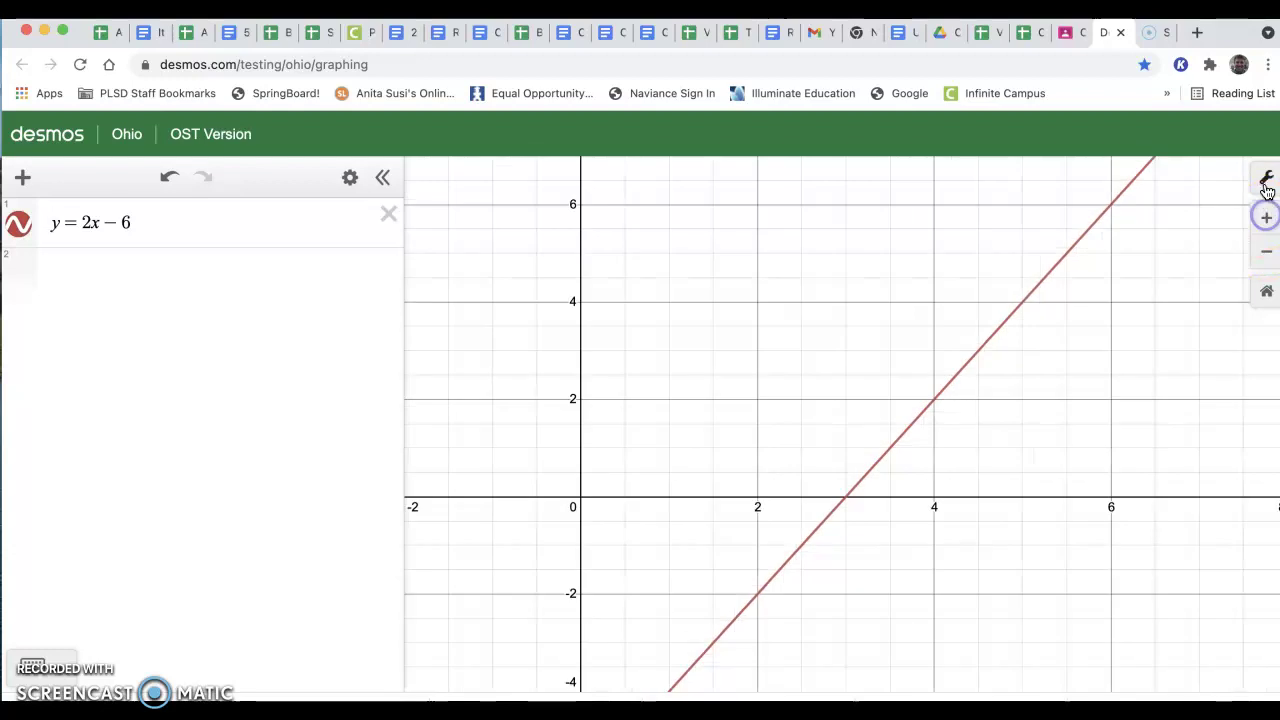
pyautogui.click(1266, 178)
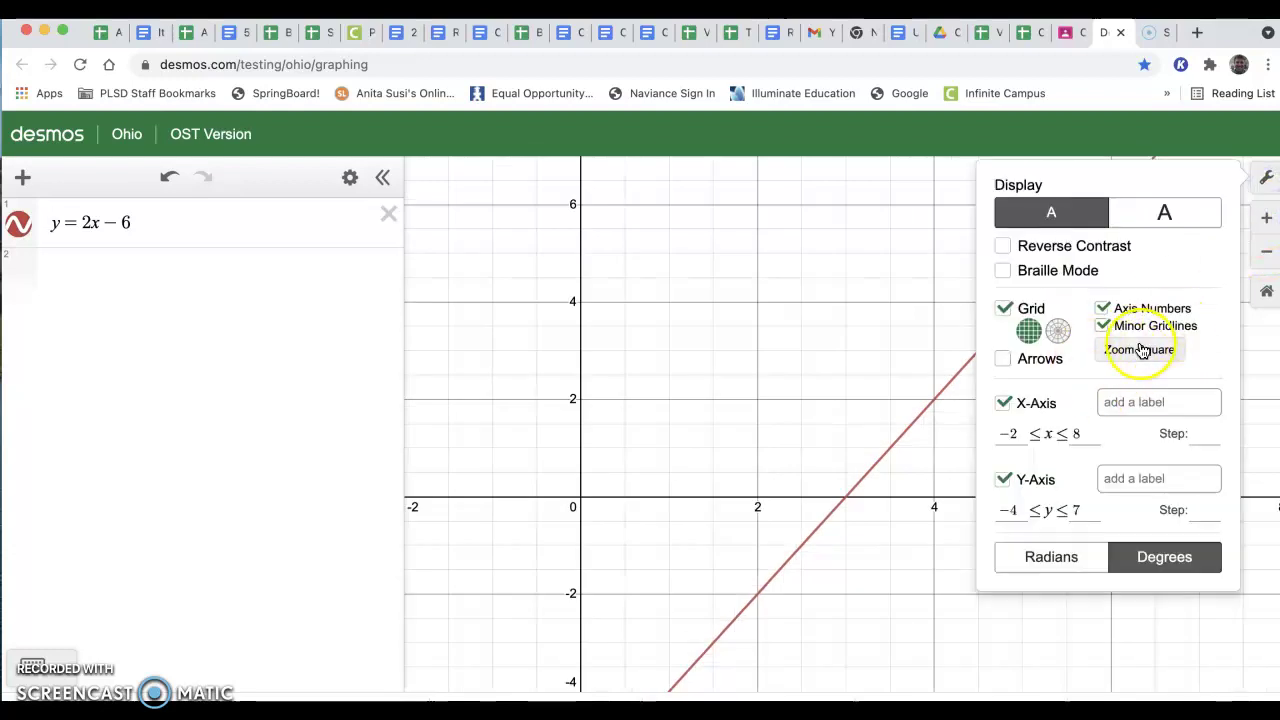
pyautogui.click(1103, 327)
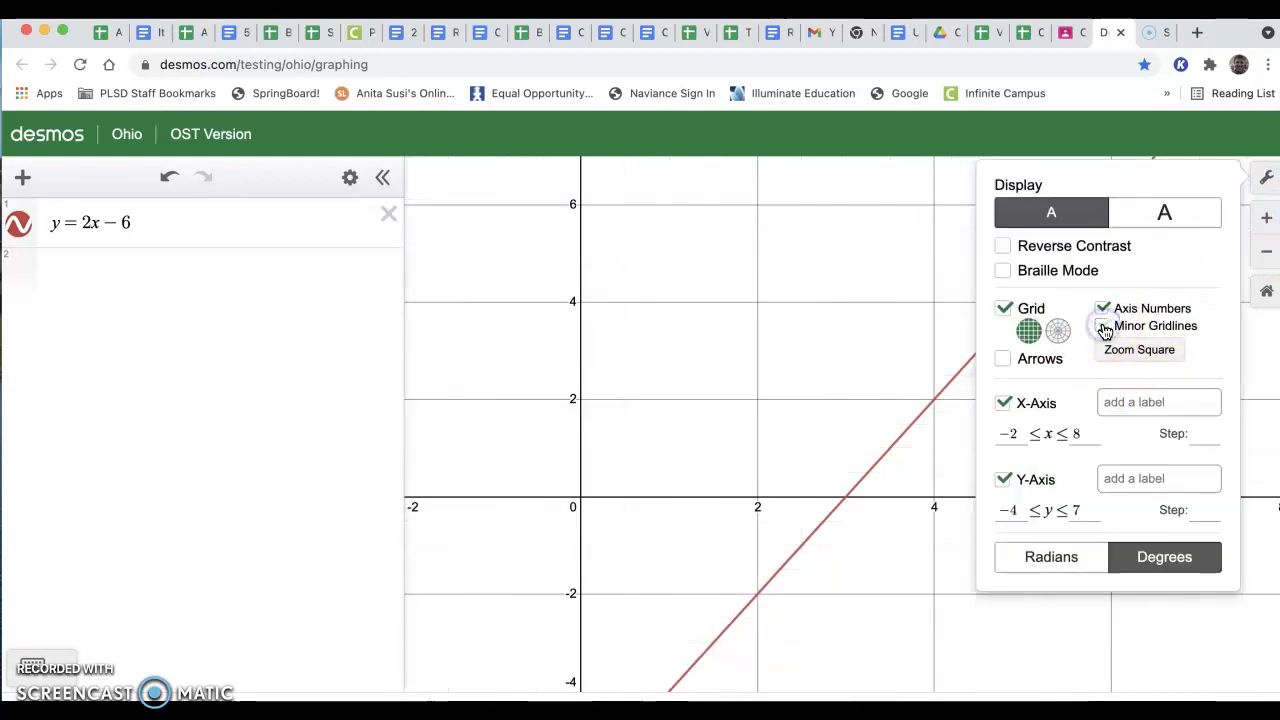
pyautogui.click(1103, 327)
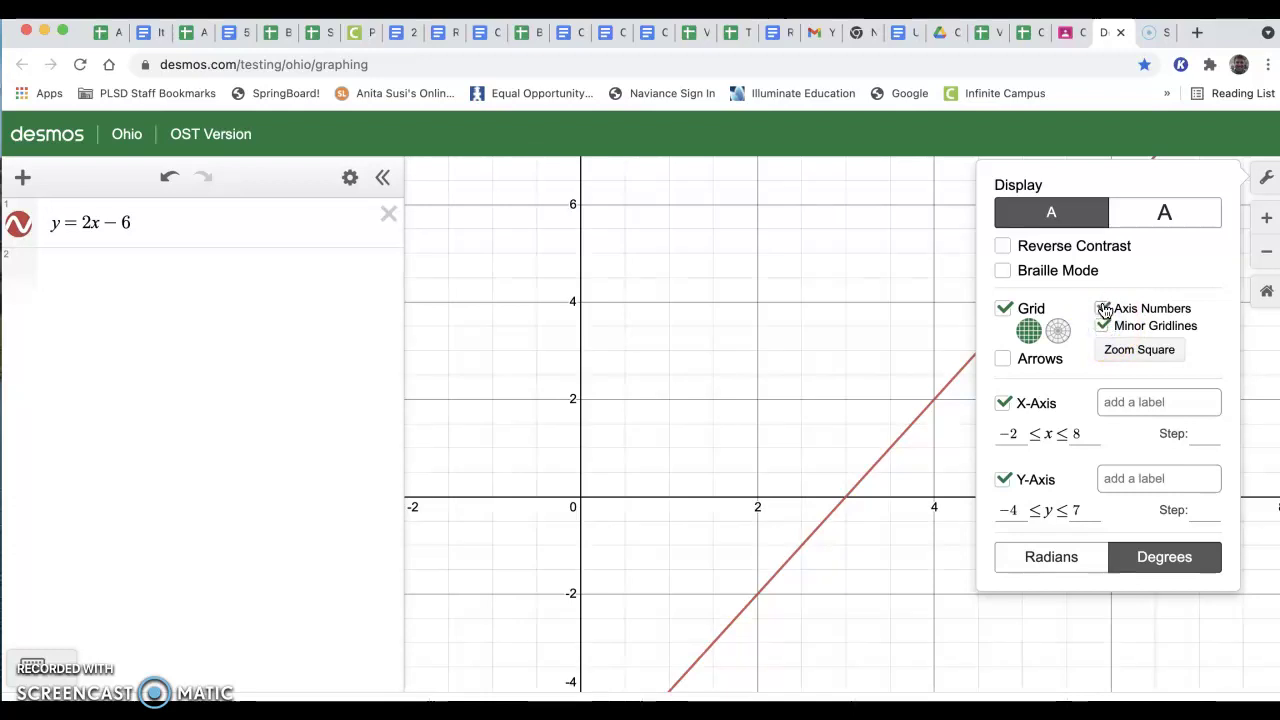
pyautogui.click(1103, 310)
pyautogui.click(1103, 310)
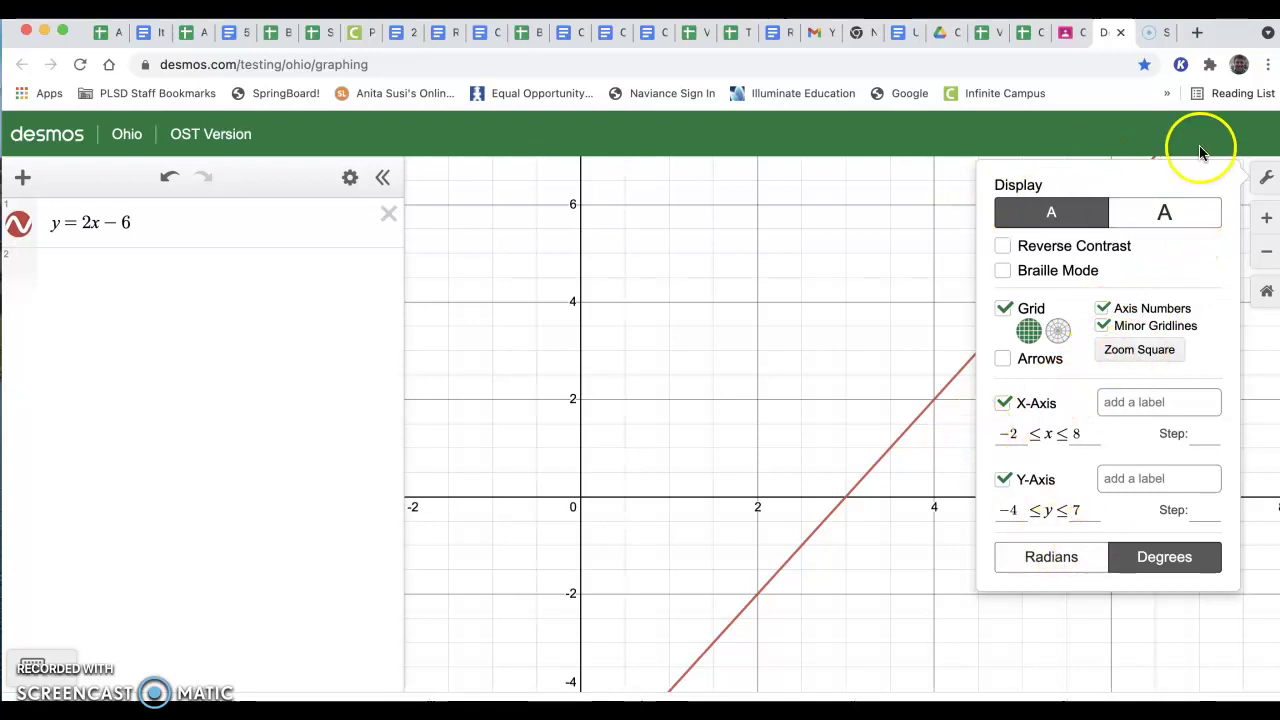
pyautogui.click(1265, 177)
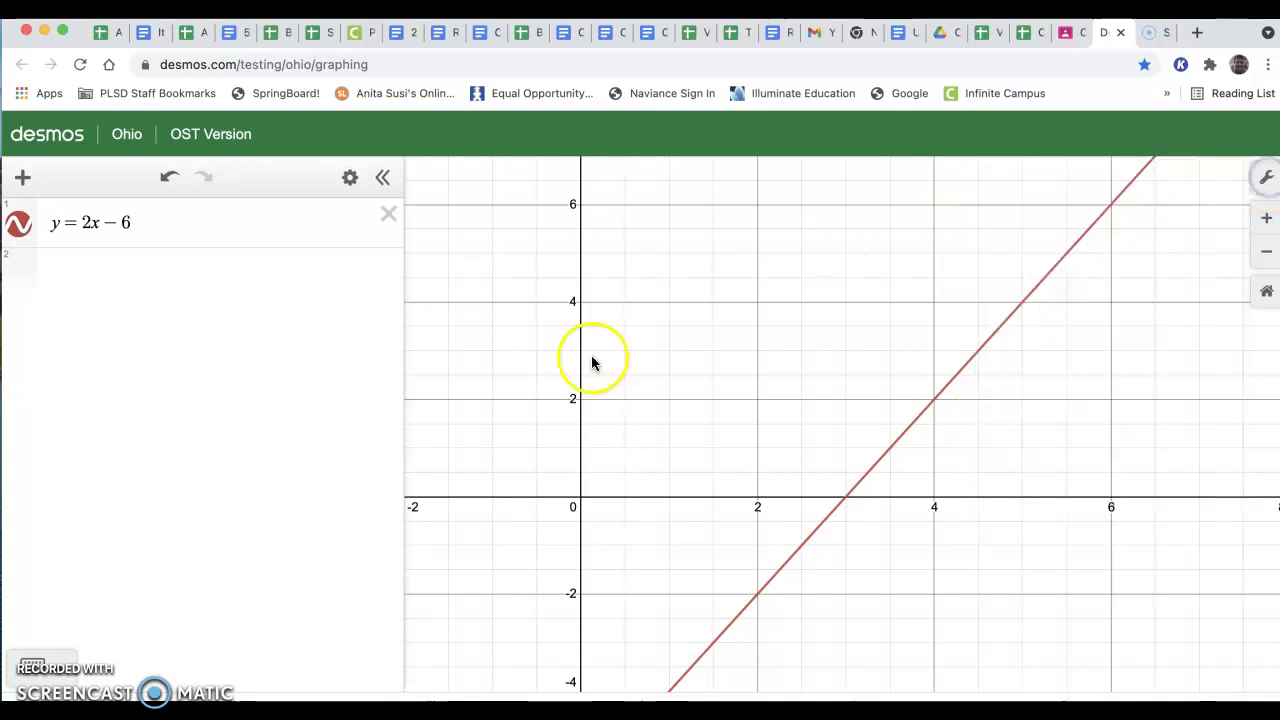
# Graph the parabola f(x) = x^2 - 4 as a second expression below the line's equation.
pyautogui.click(1264, 257)
pyautogui.click(290, 268)
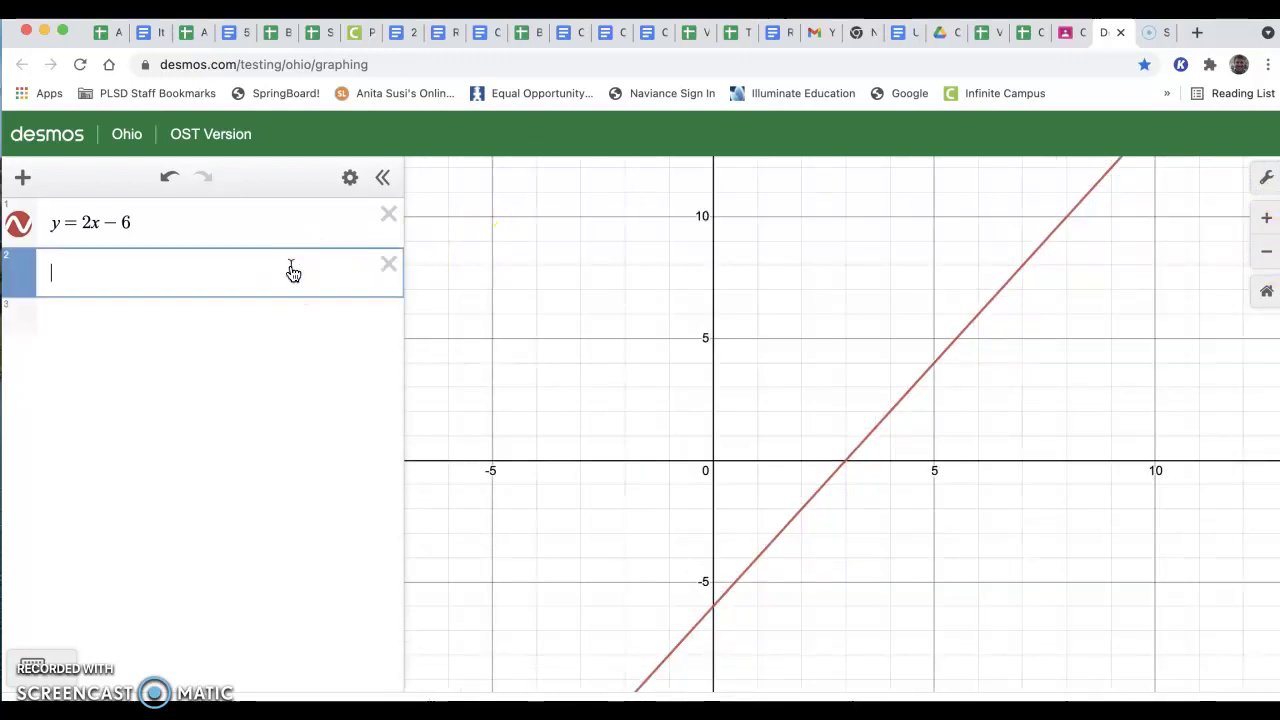
pyautogui.write('f(x)')
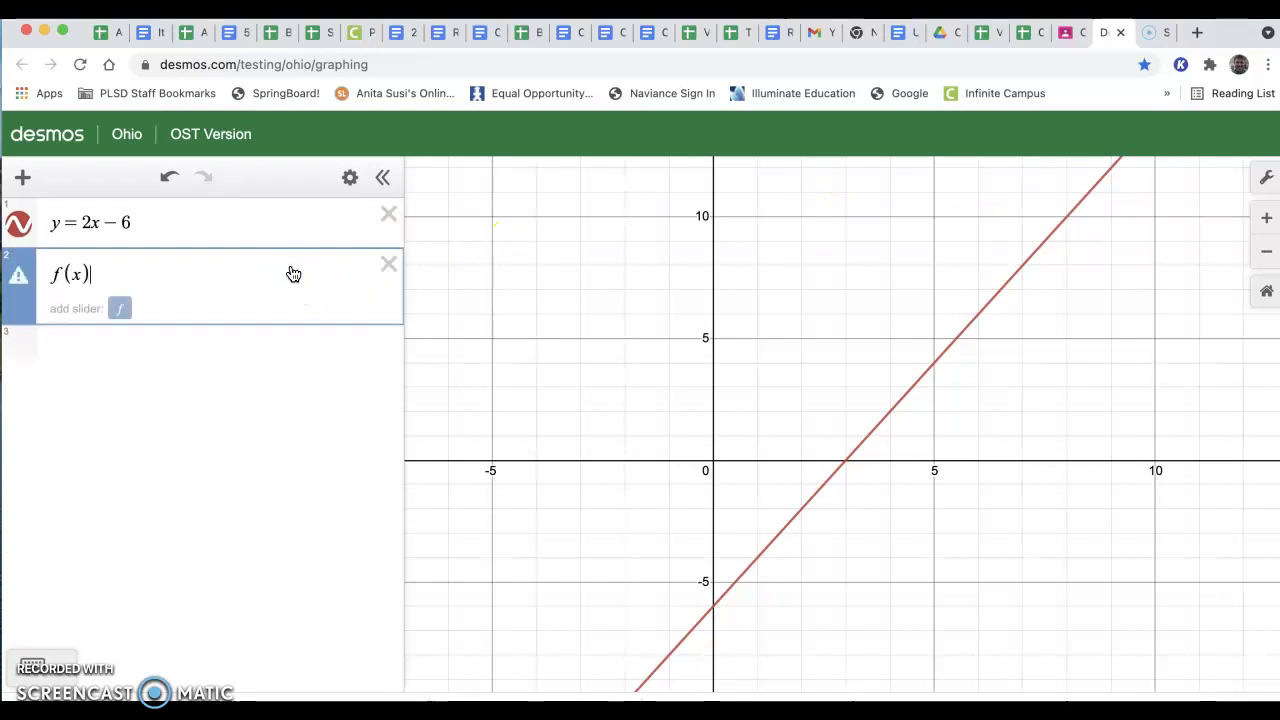
pyautogui.click(312, 217)
pyautogui.write('= ')
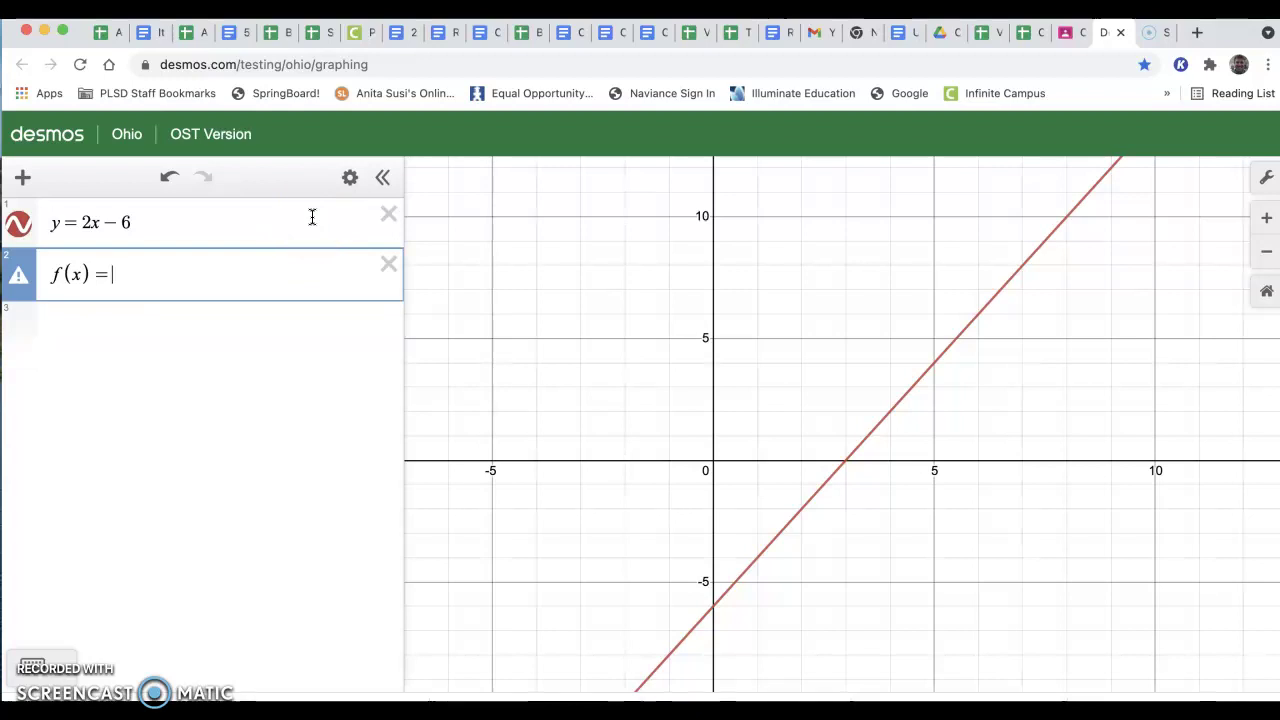
pyautogui.write('x')
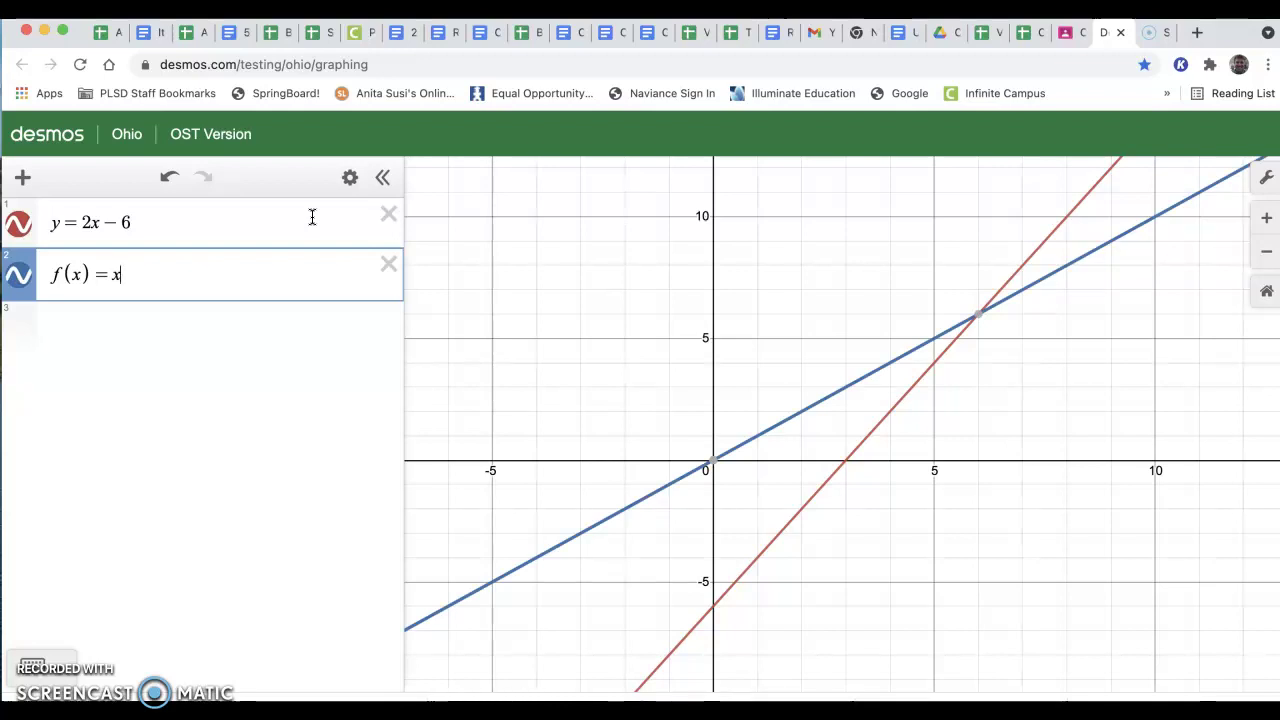
pyautogui.write('^')
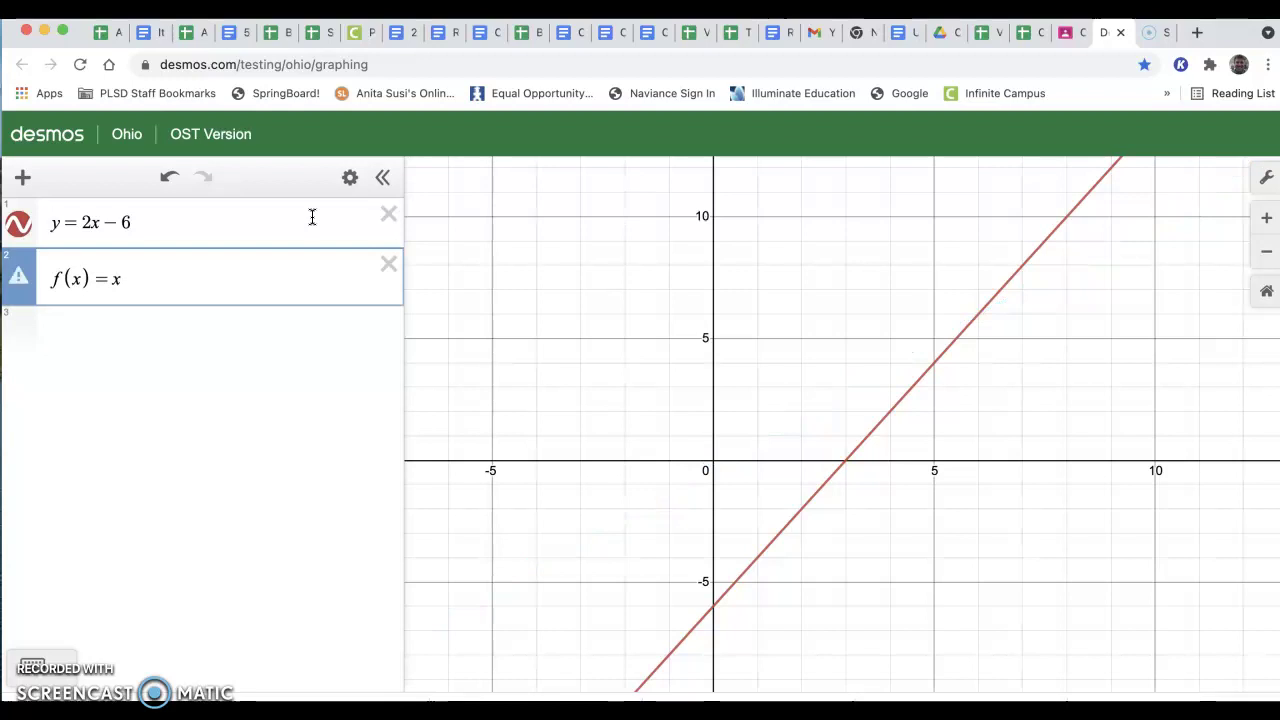
pyautogui.write('2')
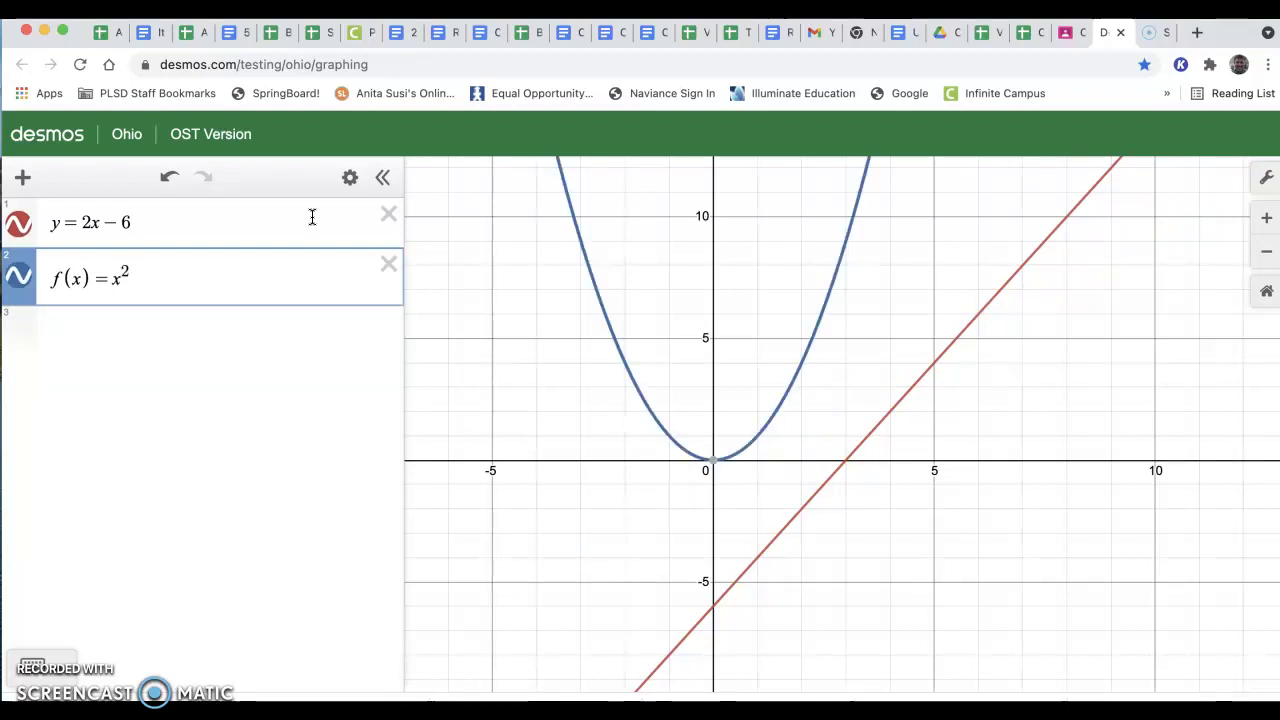
pyautogui.write('-4')
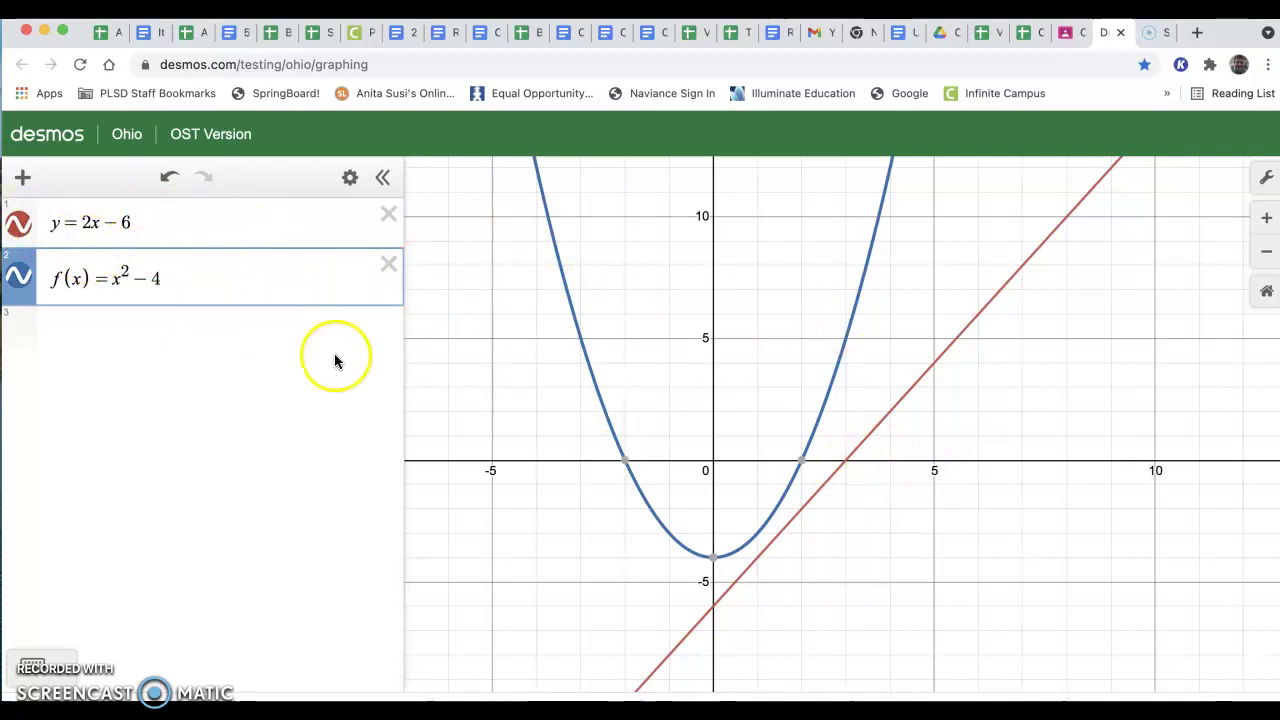
# Hide and reshow the line y = 2x - 6, and delete its expression from the list.
pyautogui.click(17, 228)
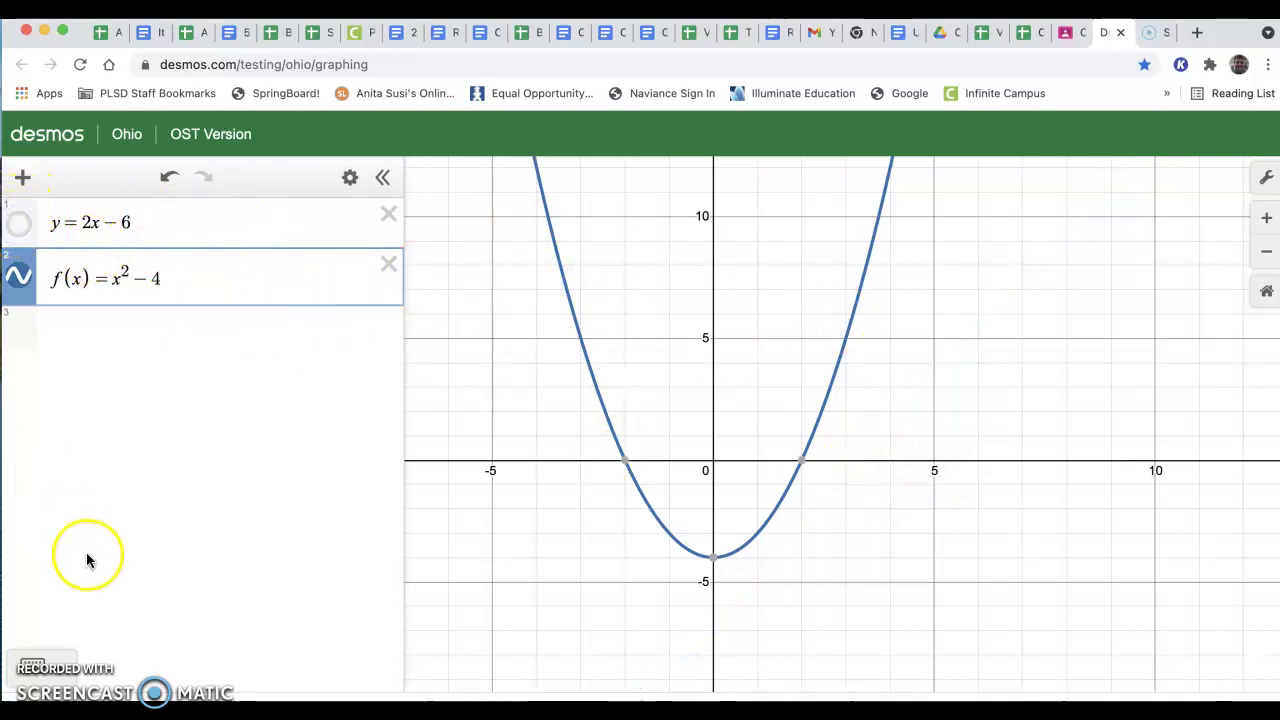
pyautogui.click(18, 228)
pyautogui.click(150, 570)
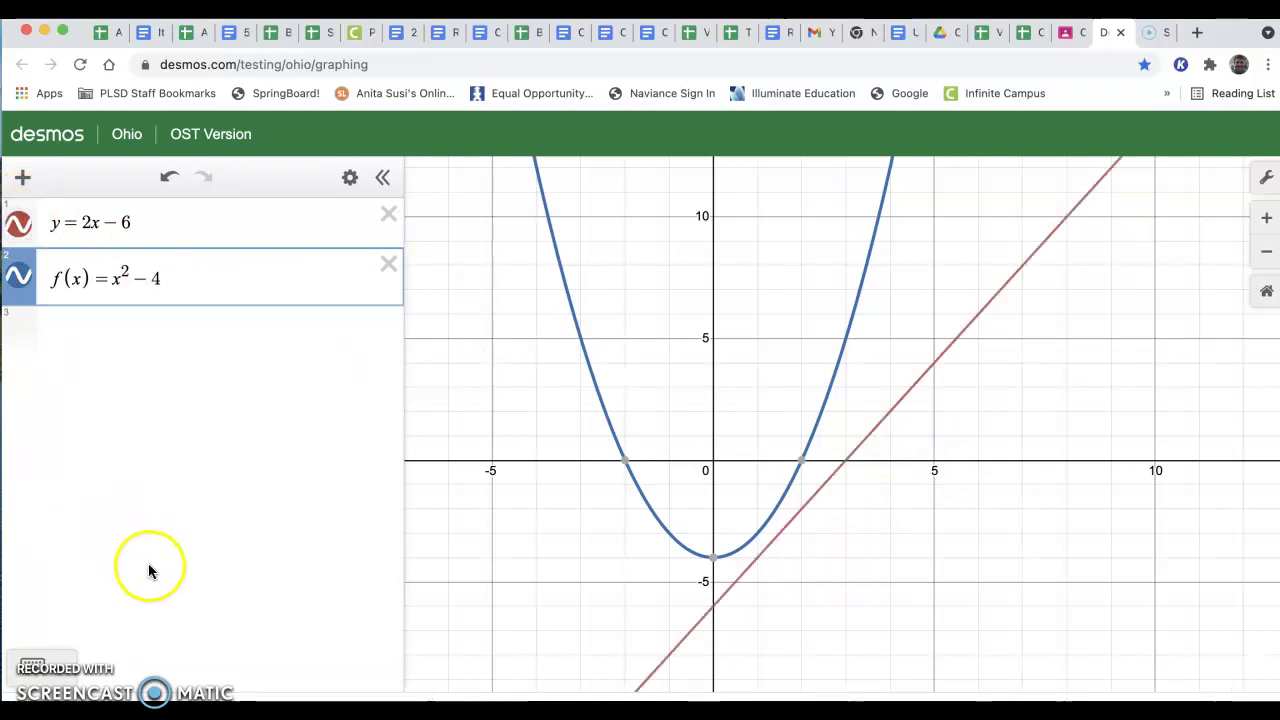
pyautogui.click(391, 216)
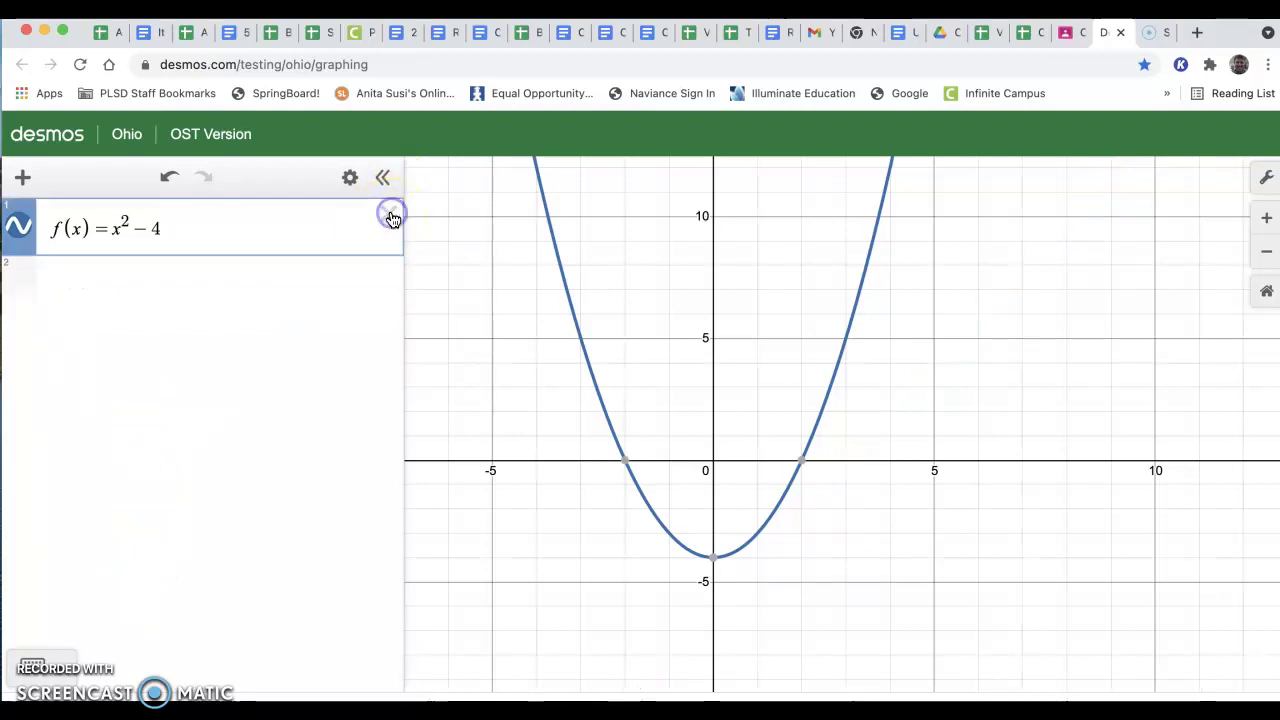
# Begin a second expression below the parabola's equation with g(m) =.
pyautogui.click(284, 284)
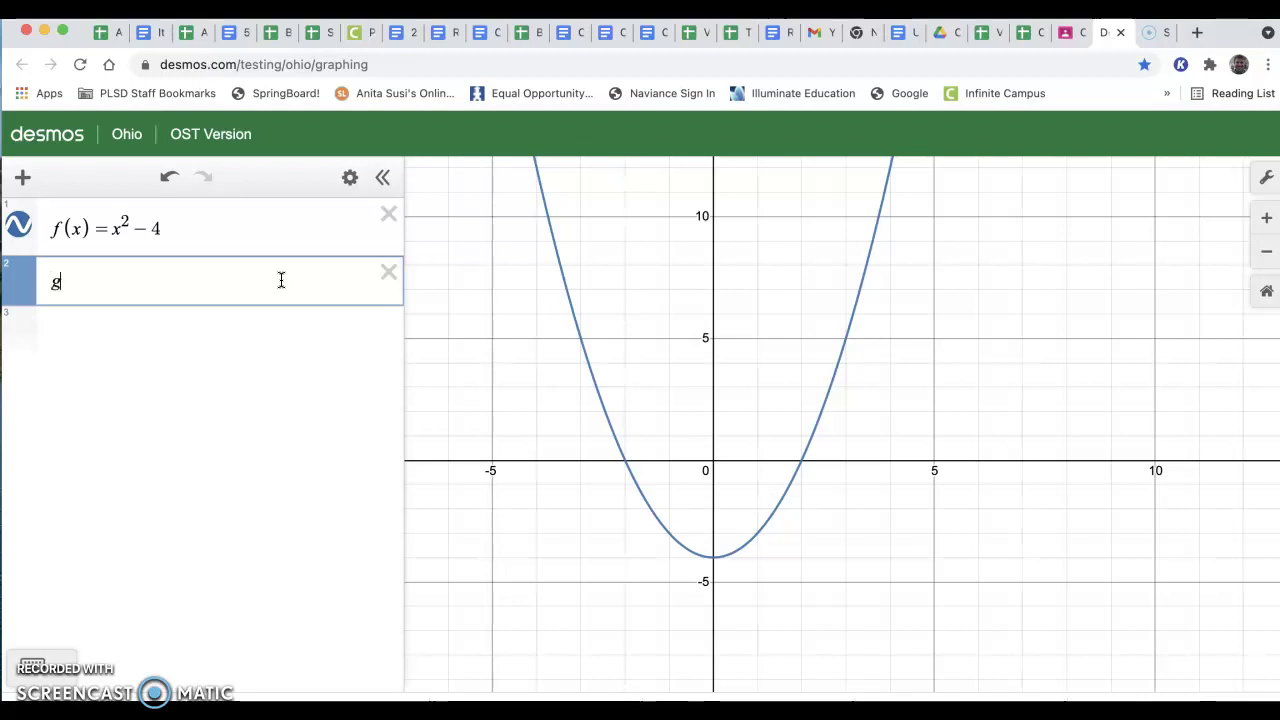
pyautogui.write('(m) ')
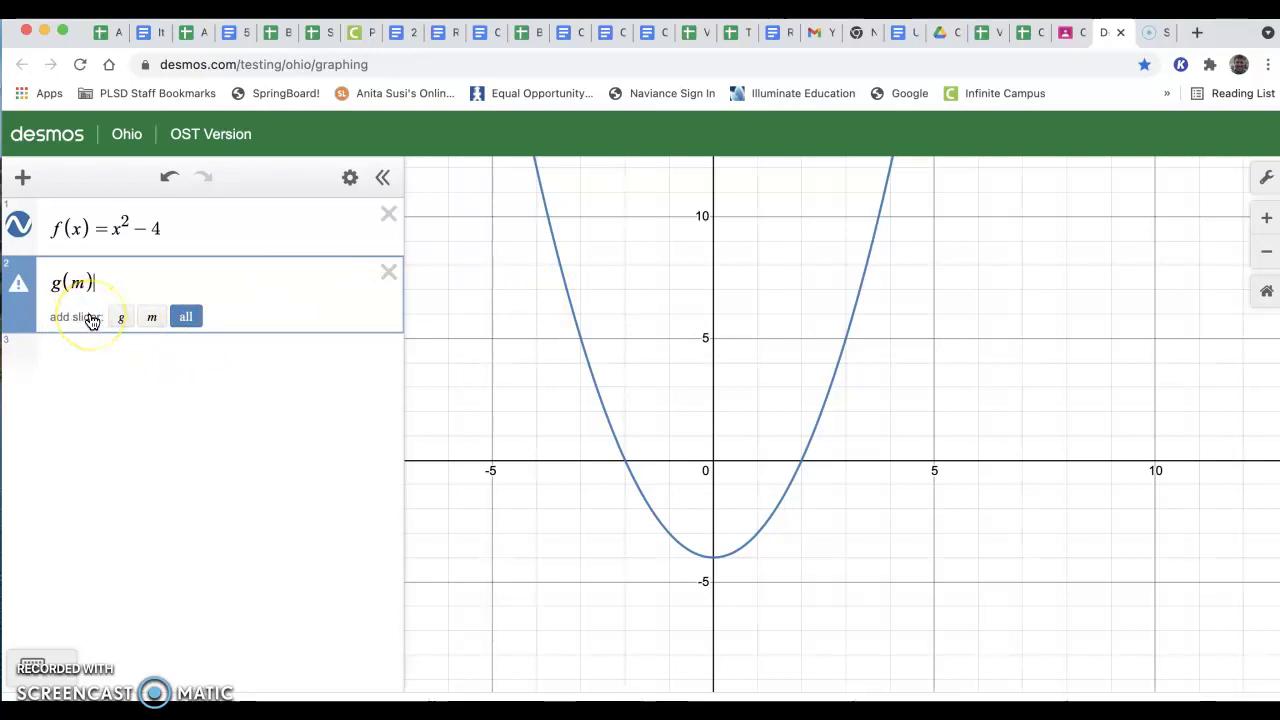
pyautogui.write('=')
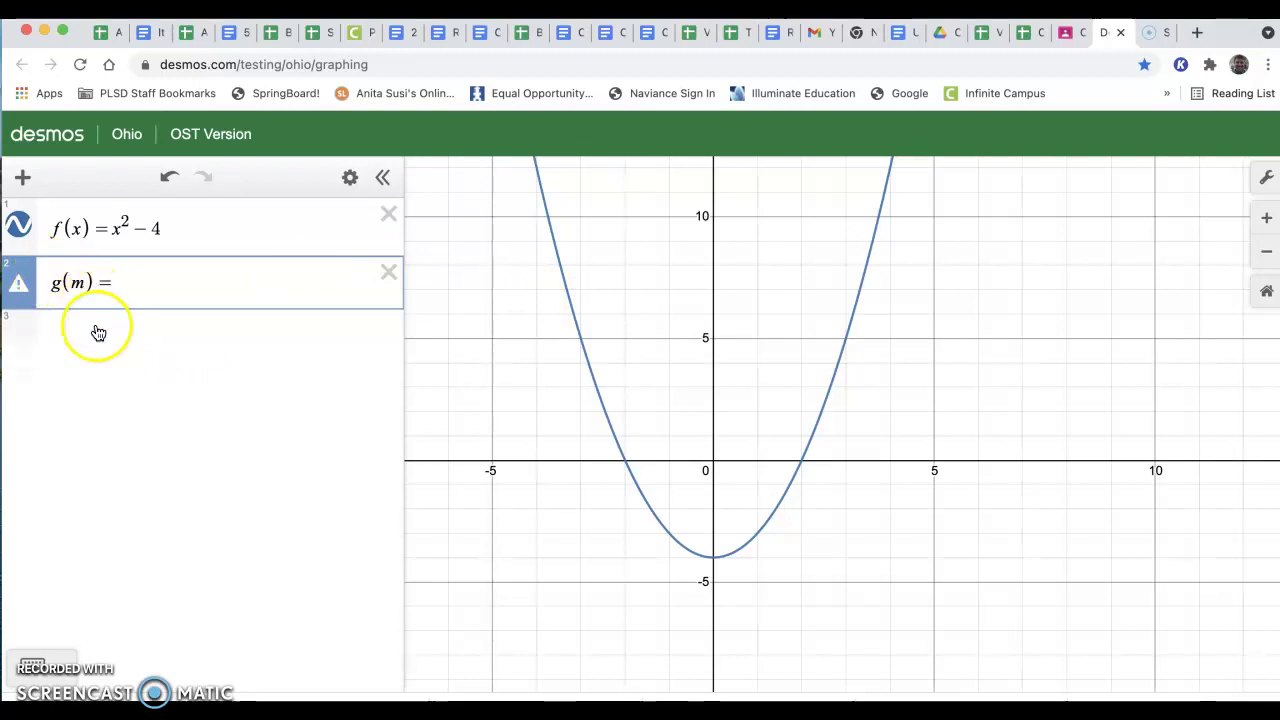
# Open the on-screen math keypad and look through its Trig, Stats and Misc functions.
pyautogui.click(56, 668)
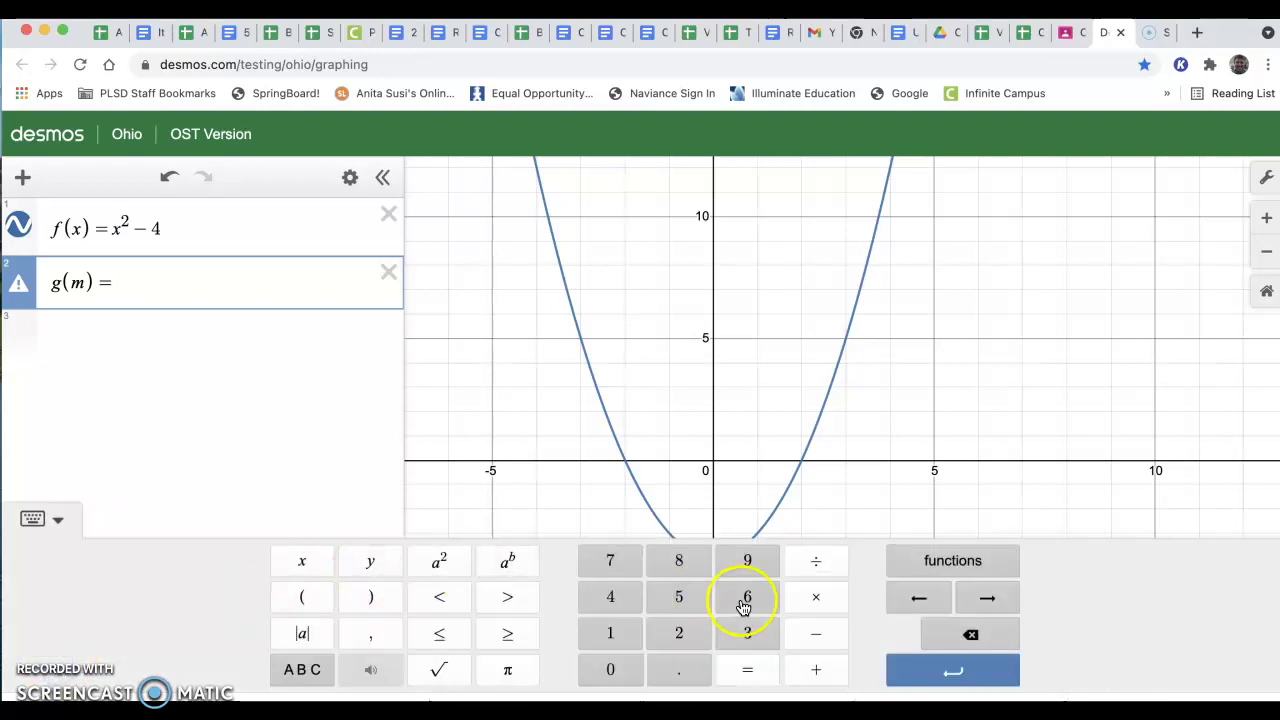
pyautogui.click(965, 563)
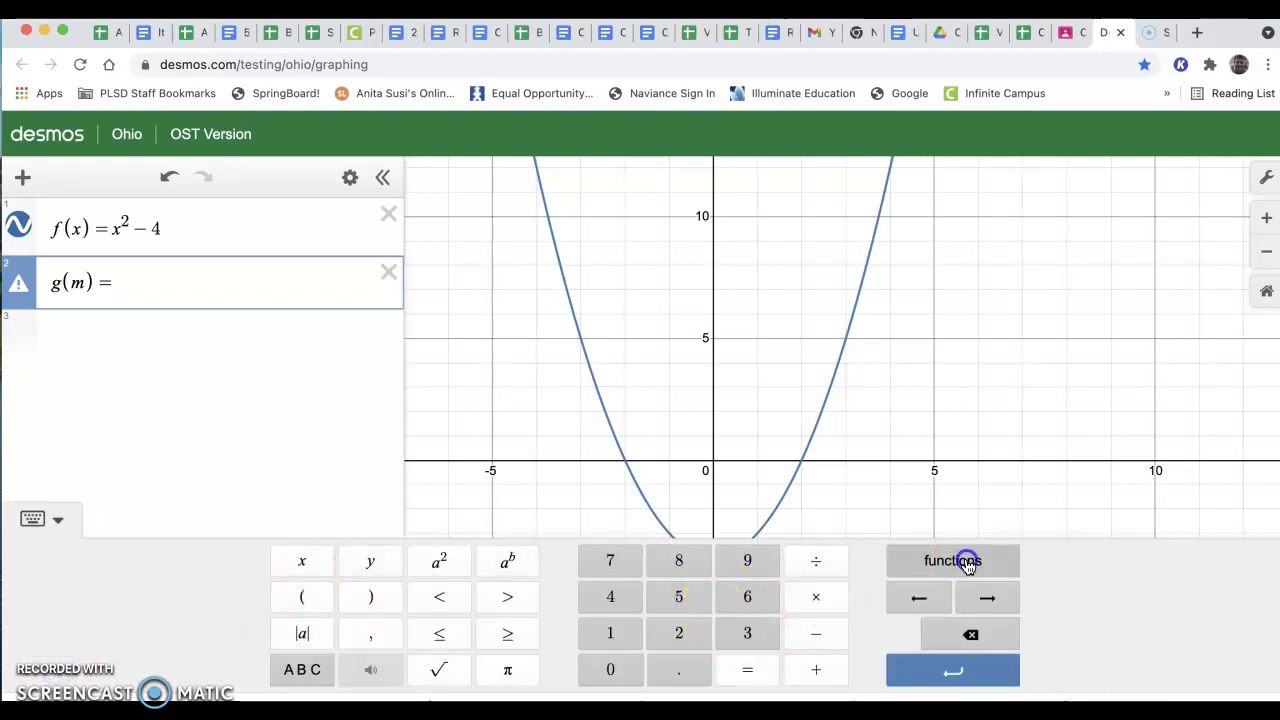
pyautogui.click(900, 281)
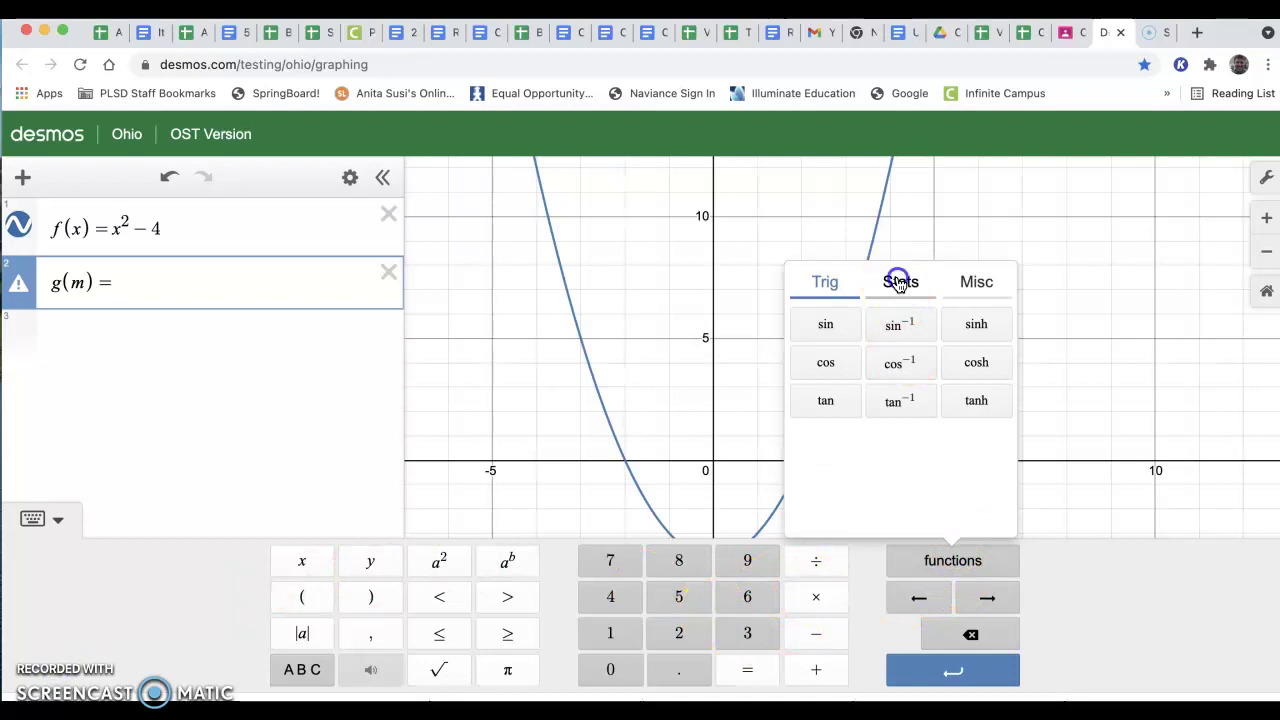
pyautogui.click(975, 283)
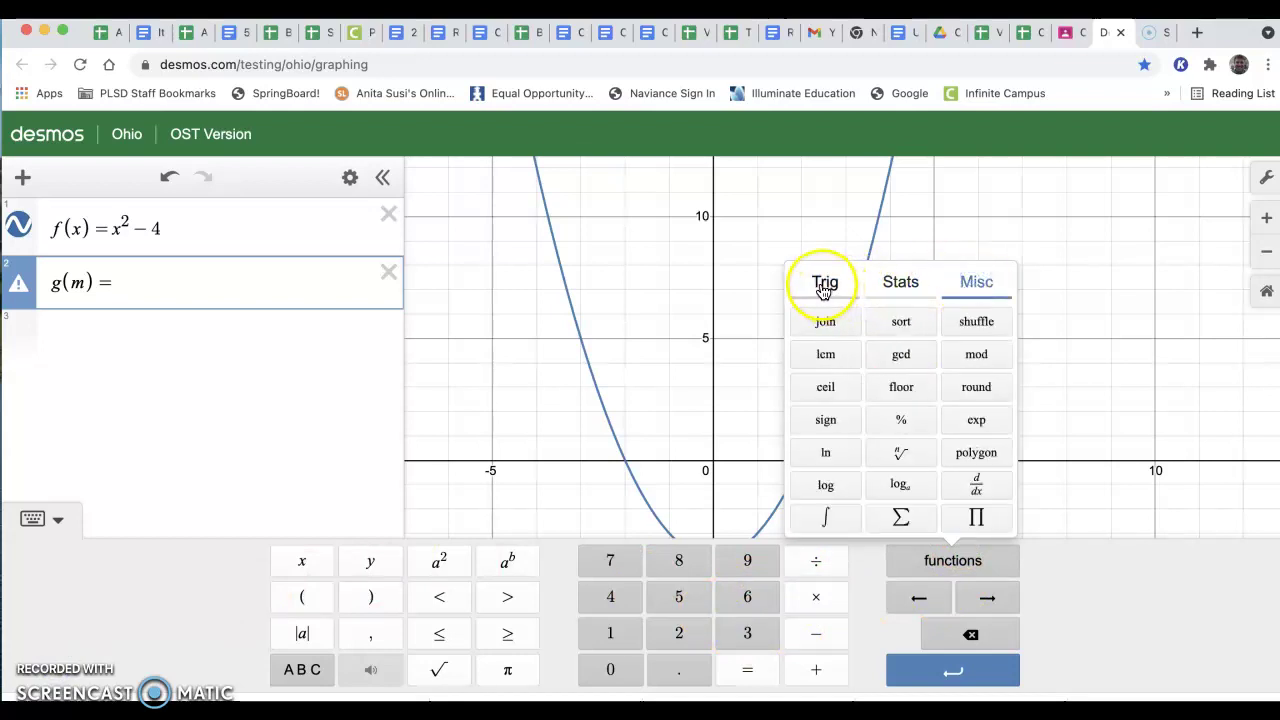
pyautogui.click(825, 283)
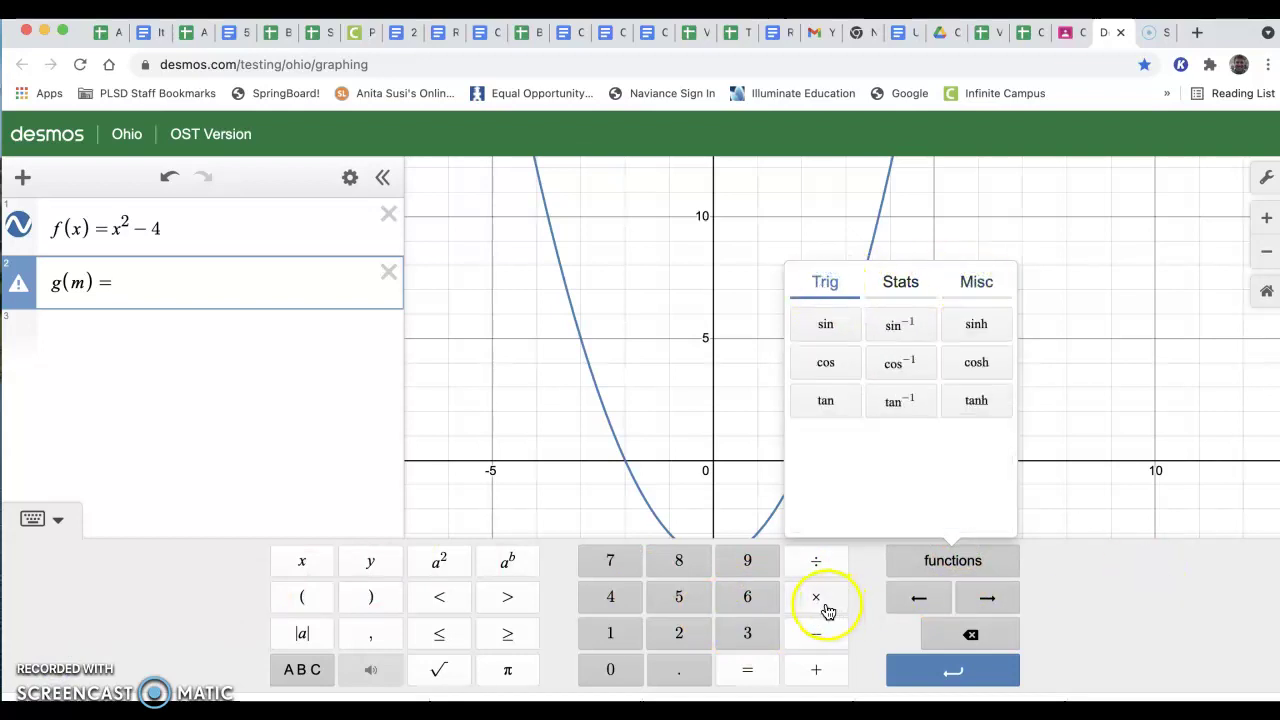
pyautogui.click(951, 562)
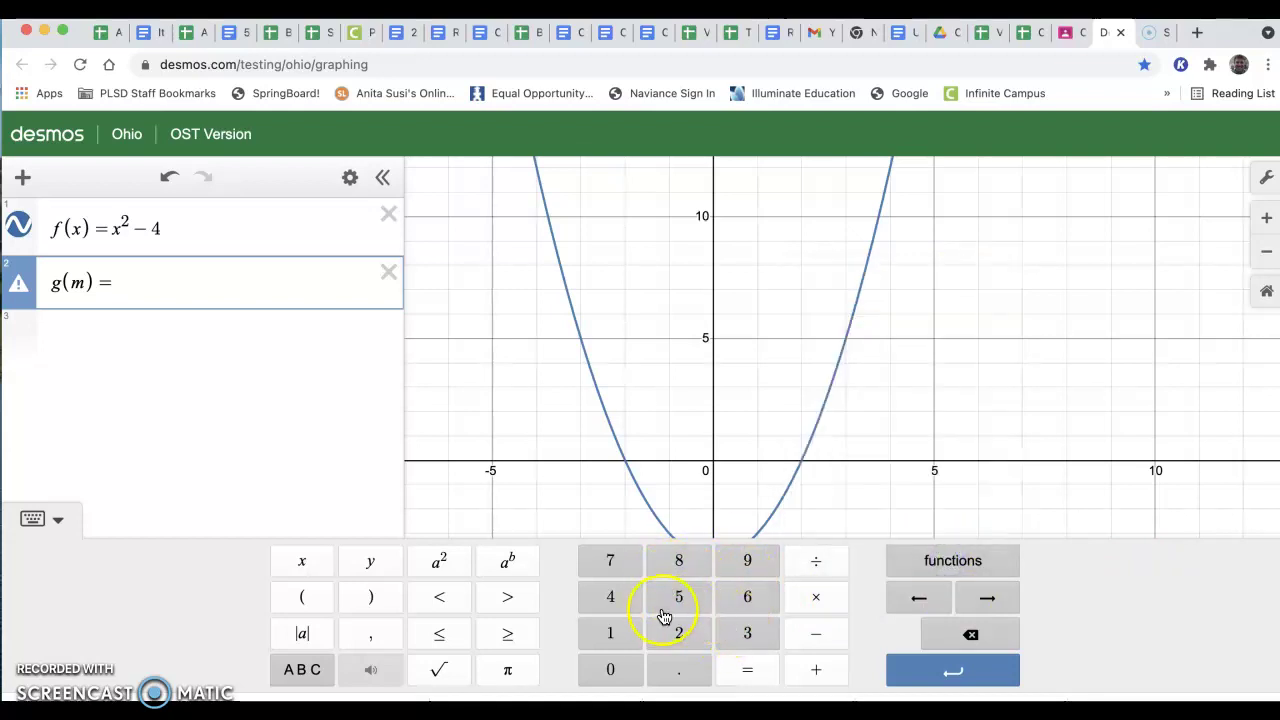
# Complete the g(m) expression with the square root of m − 6 and hide the on-screen keypad.
pyautogui.click(437, 671)
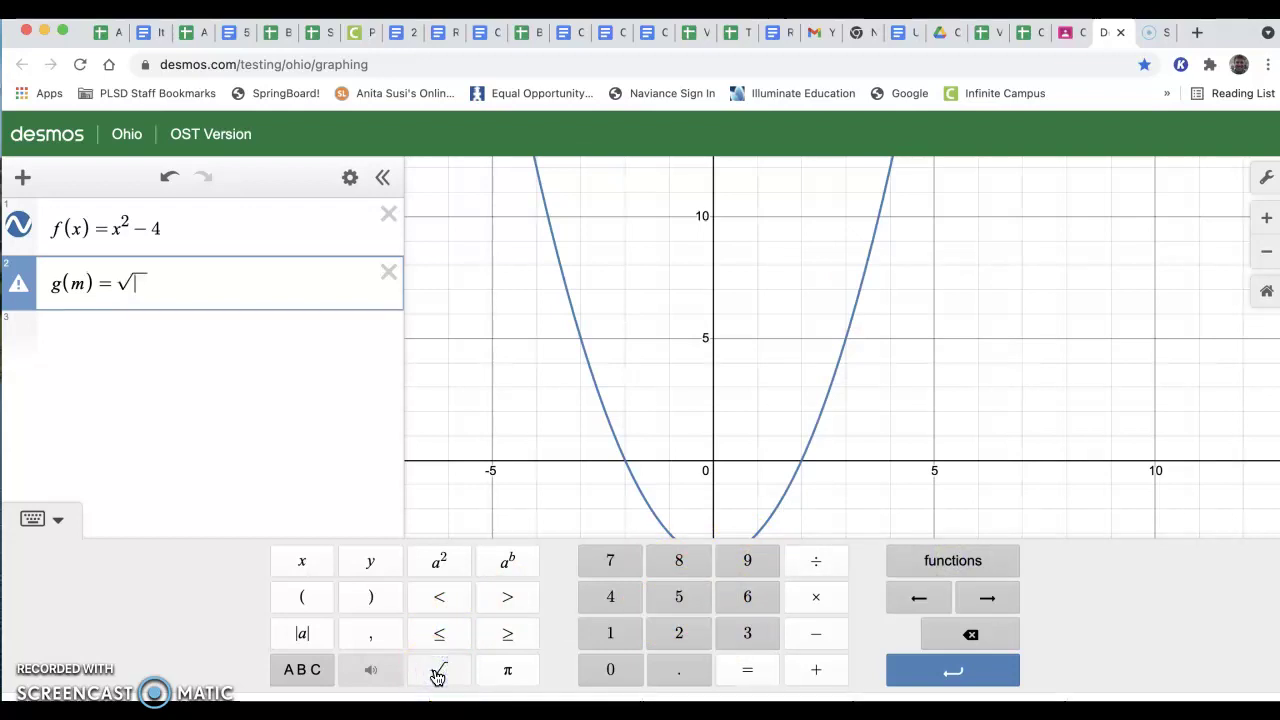
pyautogui.write('m −')
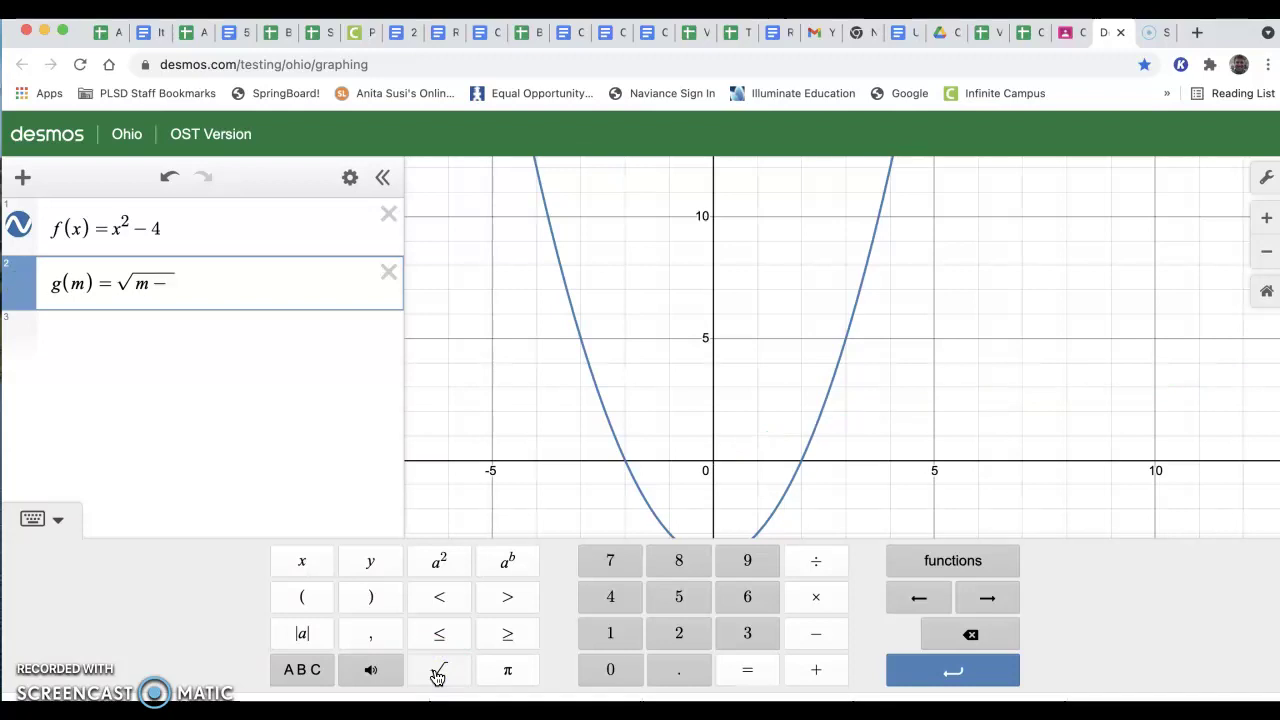
pyautogui.write('6')
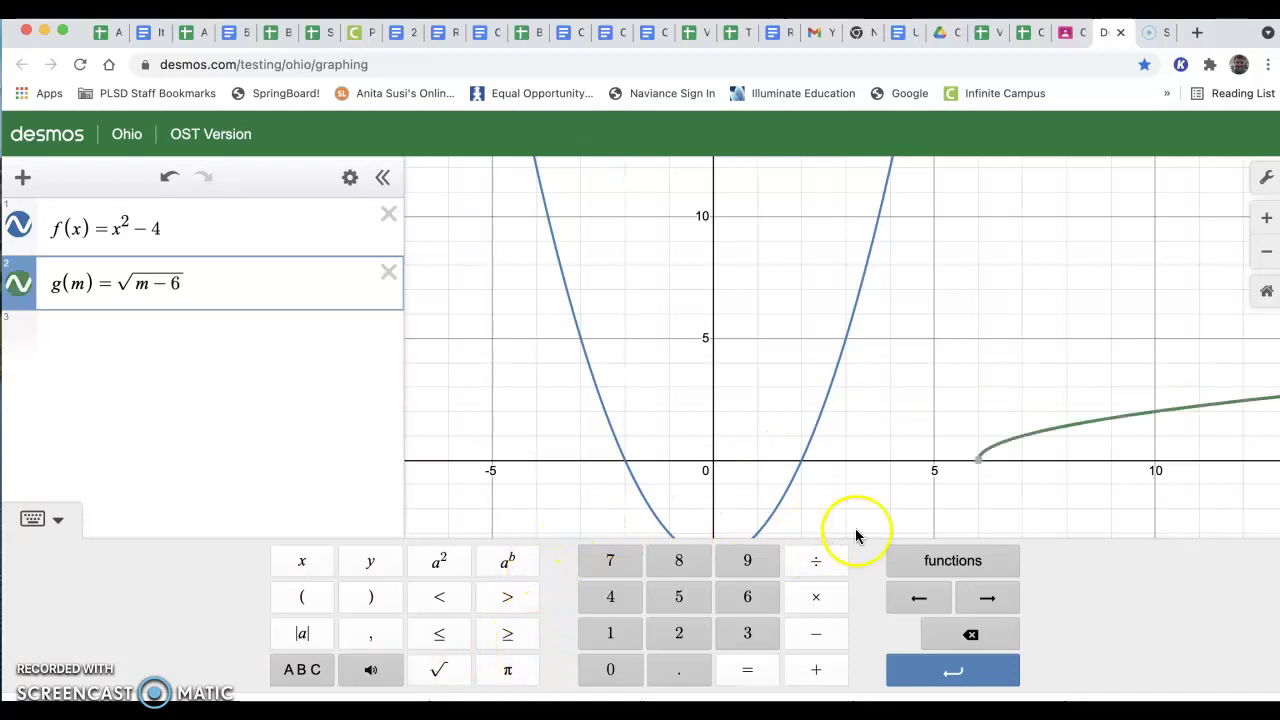
pyautogui.click(58, 524)
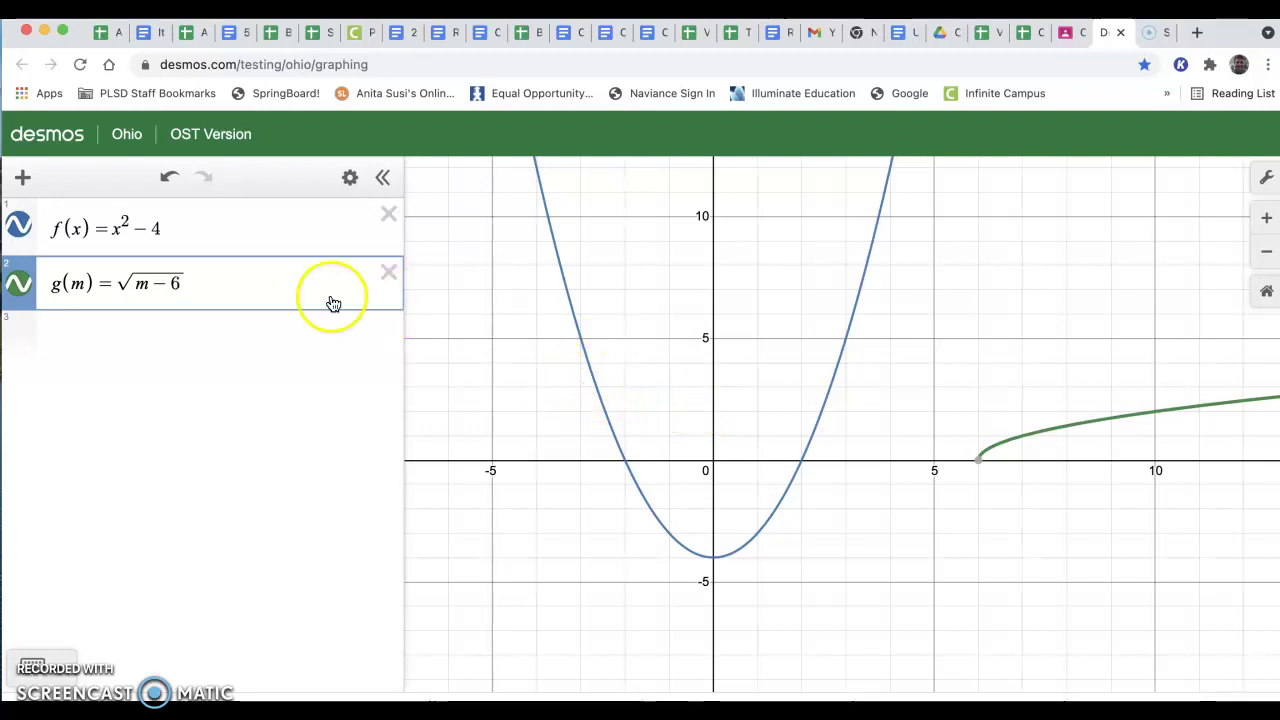
# Hide the parabola f(x) and trace the coordinates of points along the square root curve g(m).
pyautogui.click(19, 224)
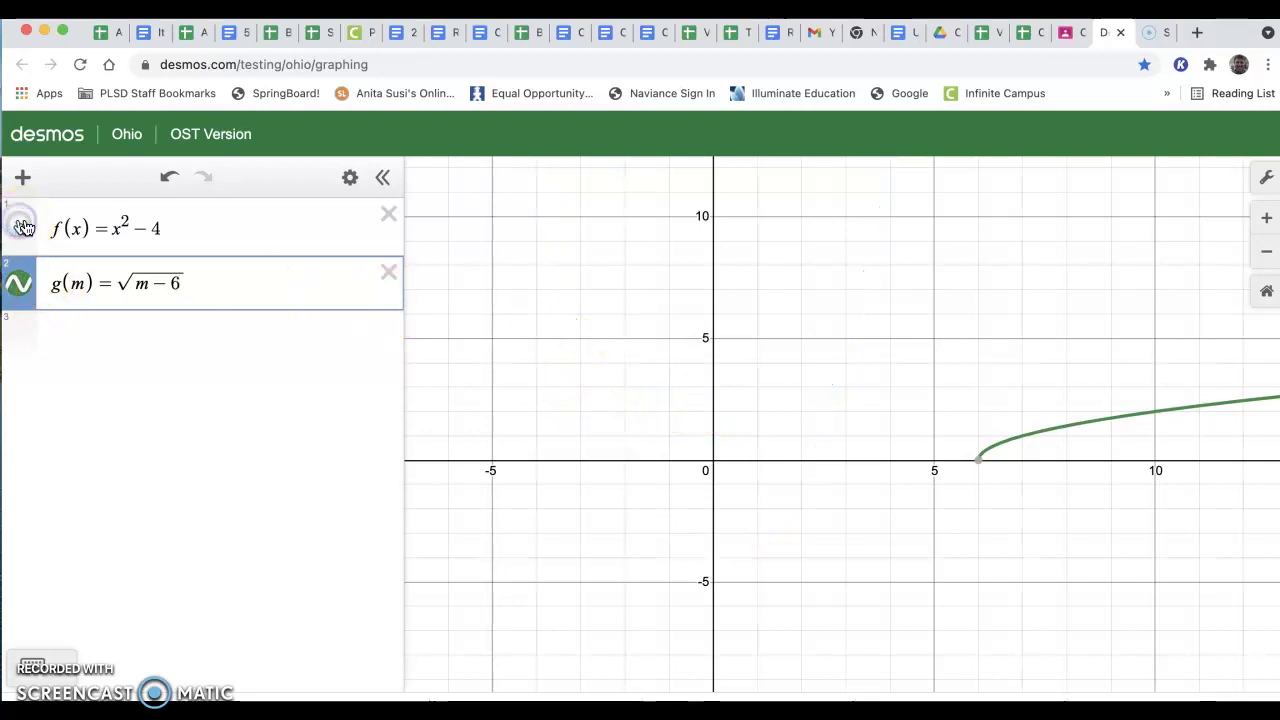
pyautogui.moveTo(896, 500); pyautogui.dragTo(549, 524)
pyautogui.click(650, 468)
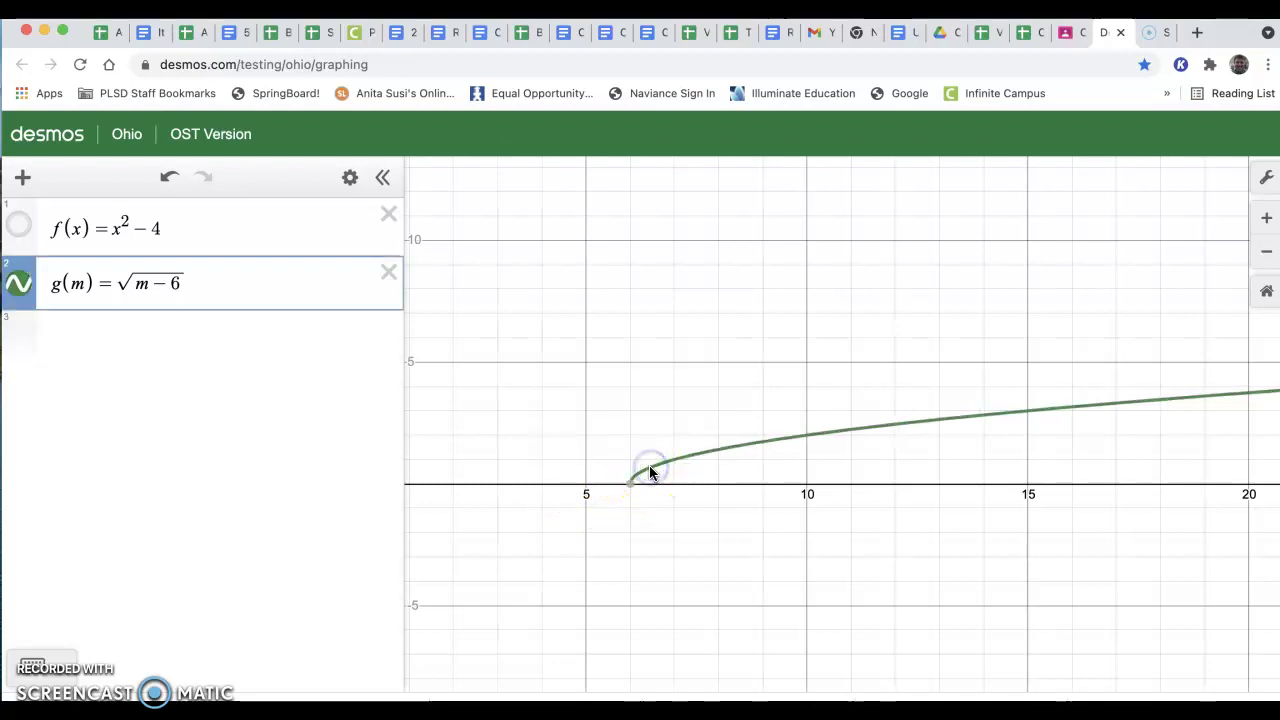
pyautogui.moveTo(650, 468); pyautogui.dragTo(866, 431)
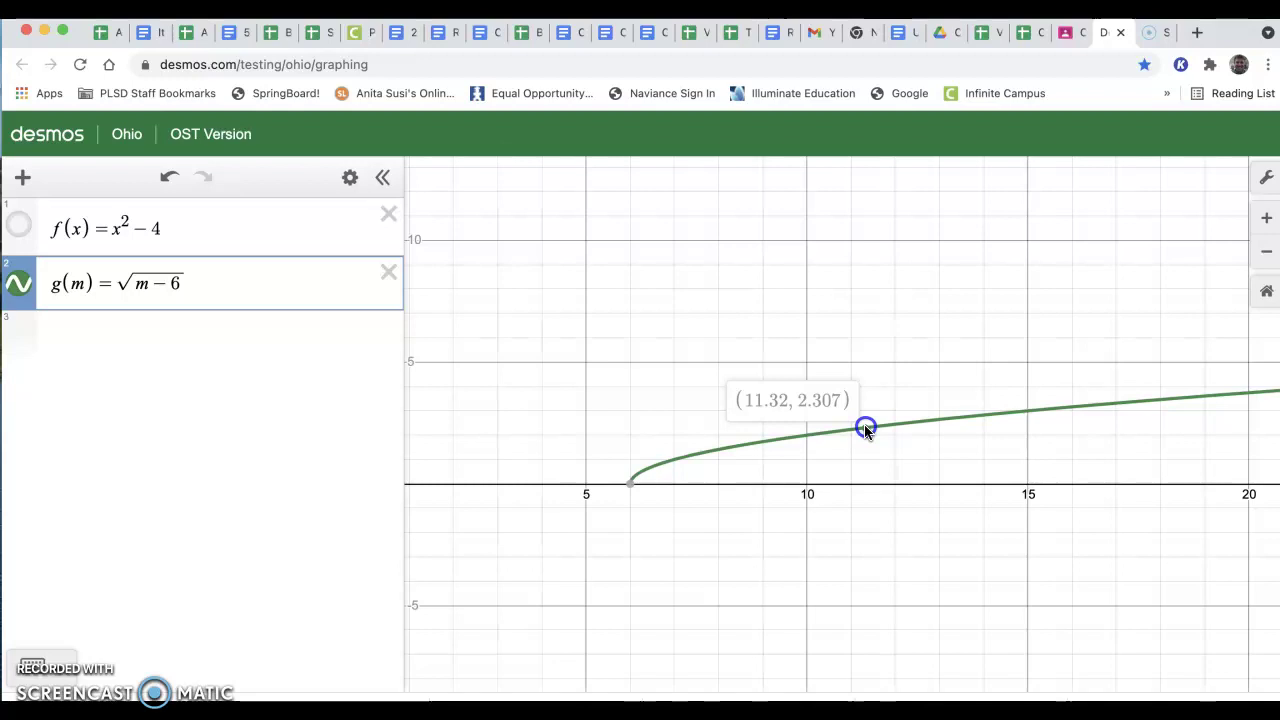
pyautogui.moveTo(866, 430); pyautogui.dragTo(745, 445)
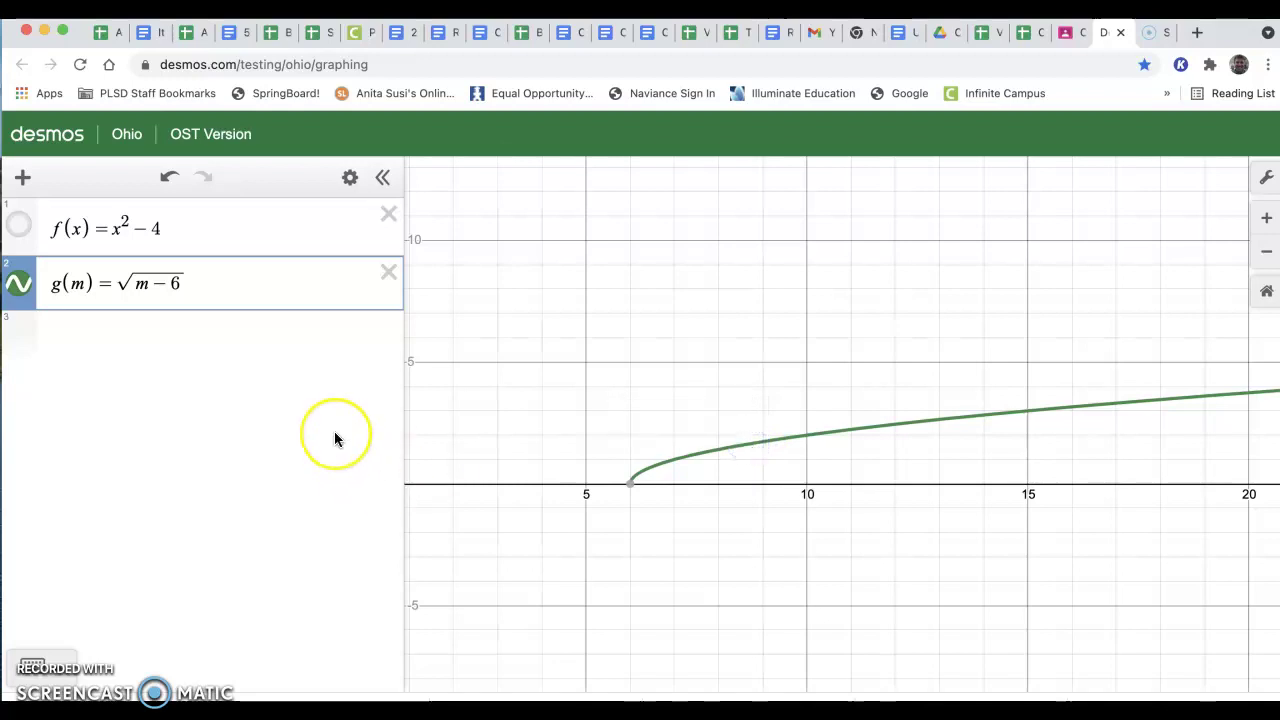